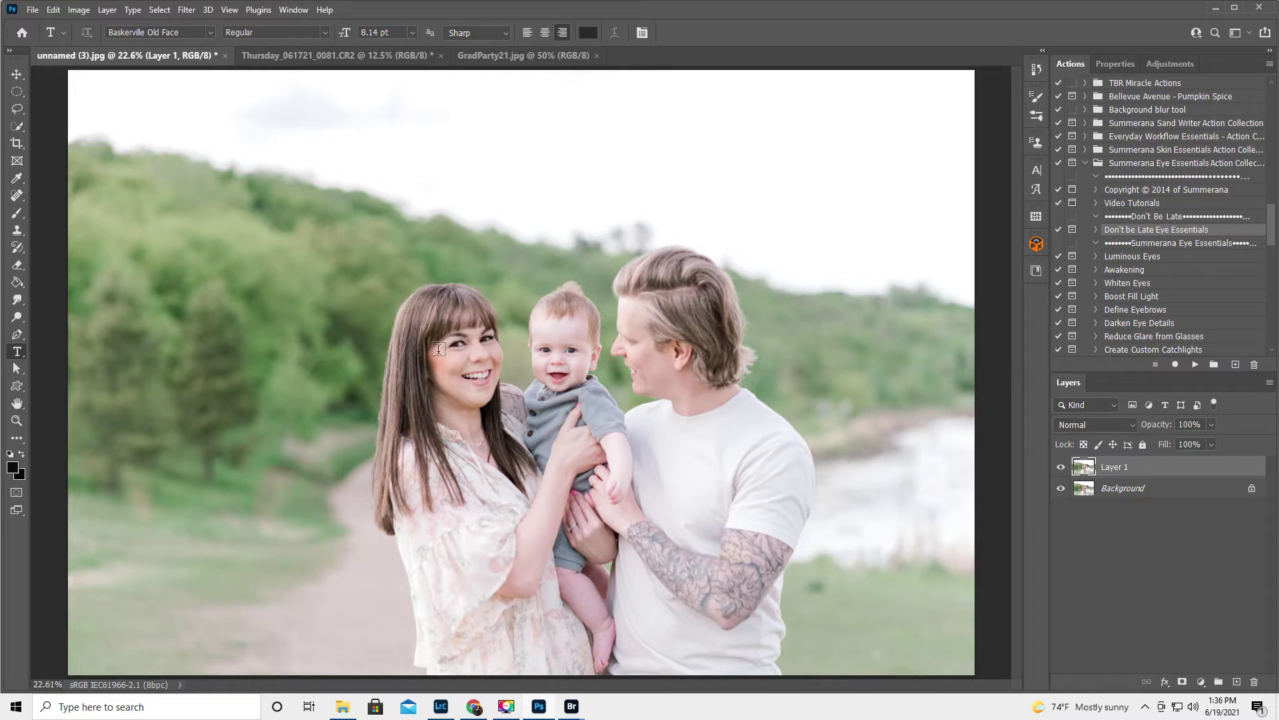
Compare the photo with and without Layer 1, undo back to Background copy 2, and delete it
click(1062, 469)
click(1062, 470)
click(1062, 470)
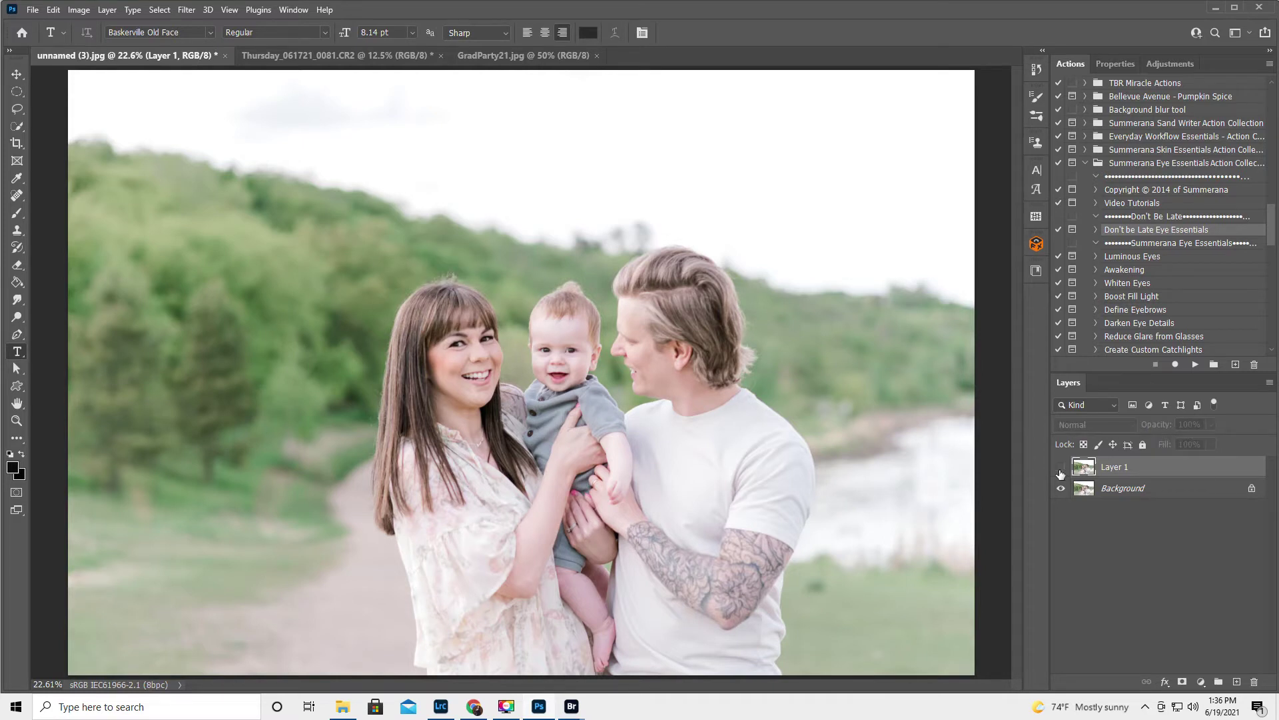
key(ctrl+z)
key(ctrl+z)
key(ctrl+z)
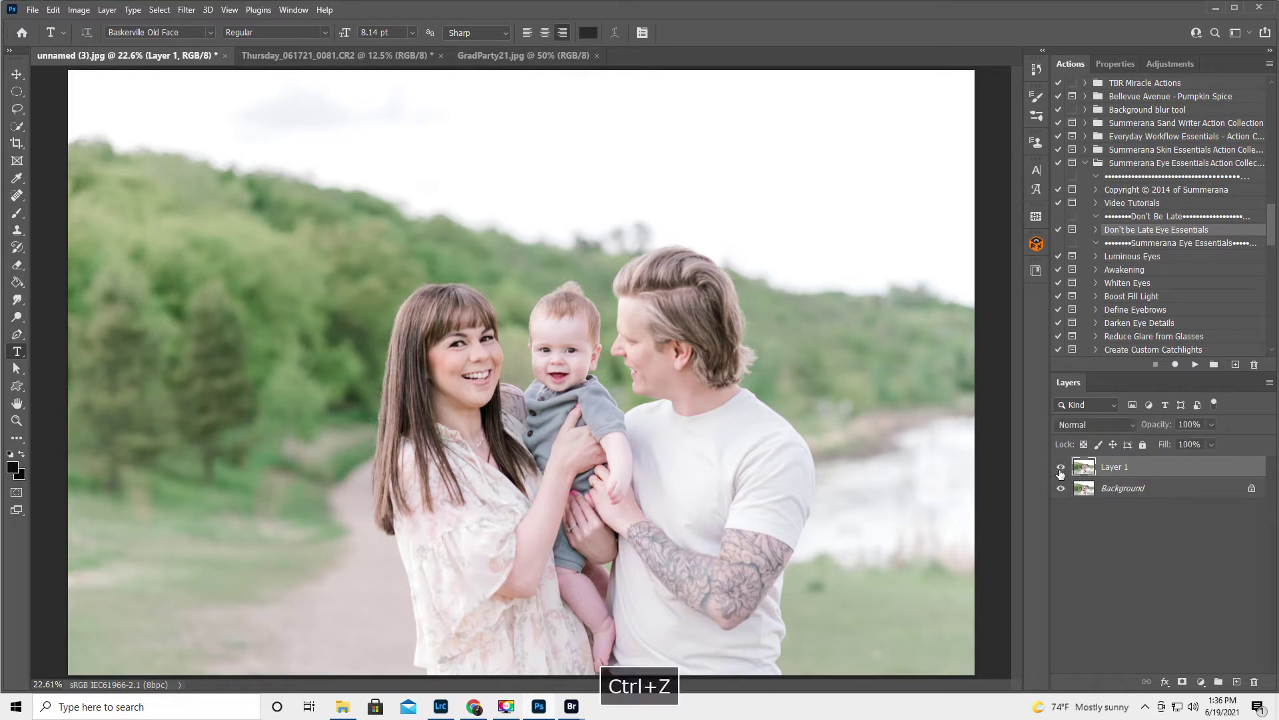
key(ctrl+z)
key(ctrl+z)
key(ctrl+z)
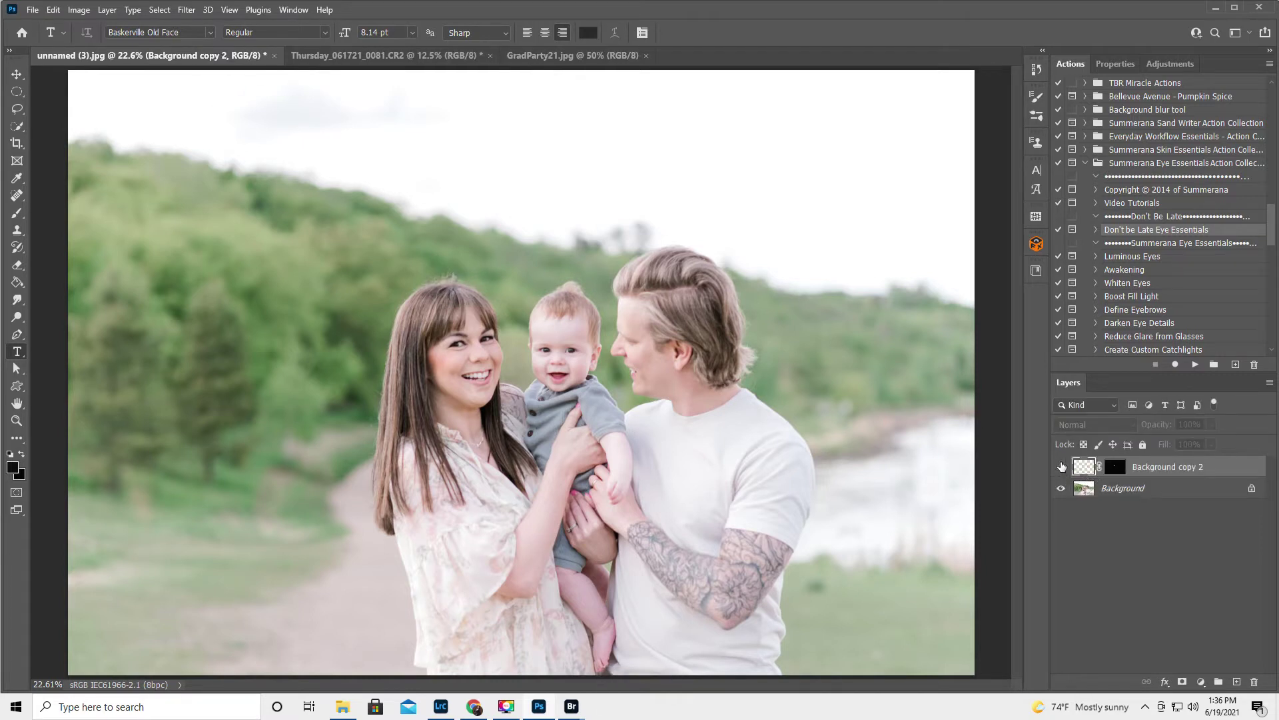
key(Delete)
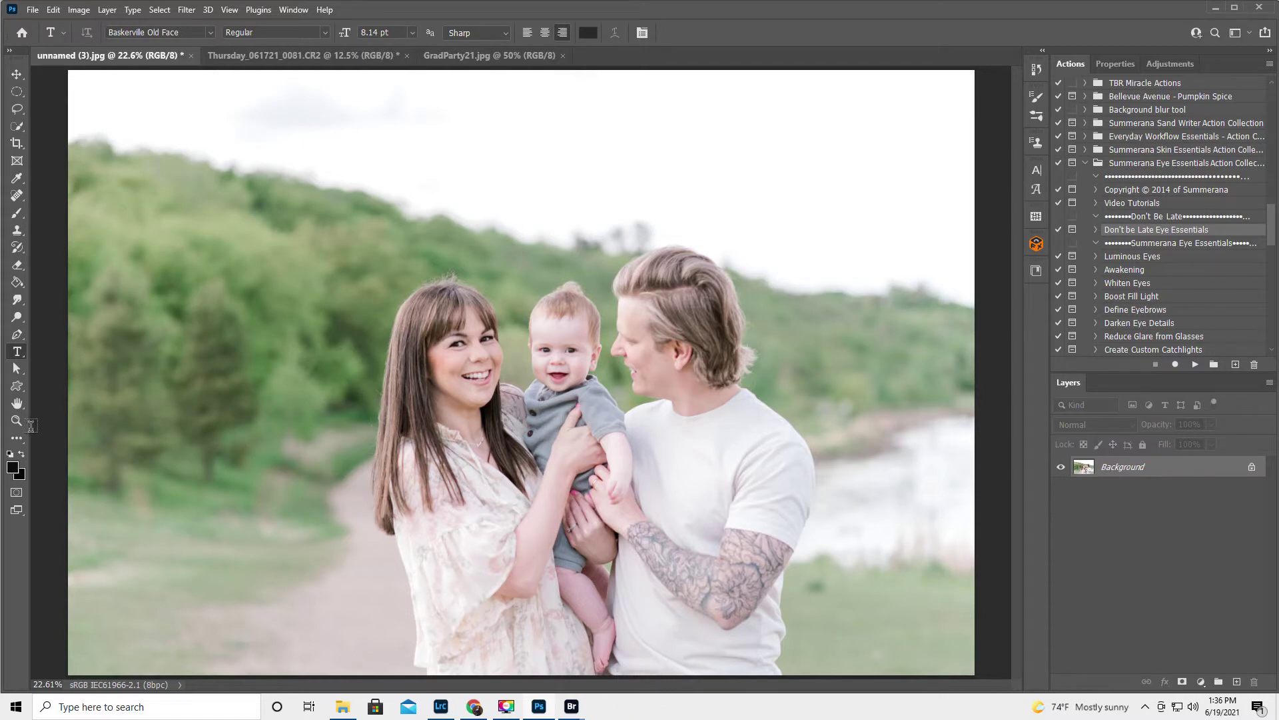
Zoom in to 50% on the family's faces
click(16, 422)
click(541, 326)
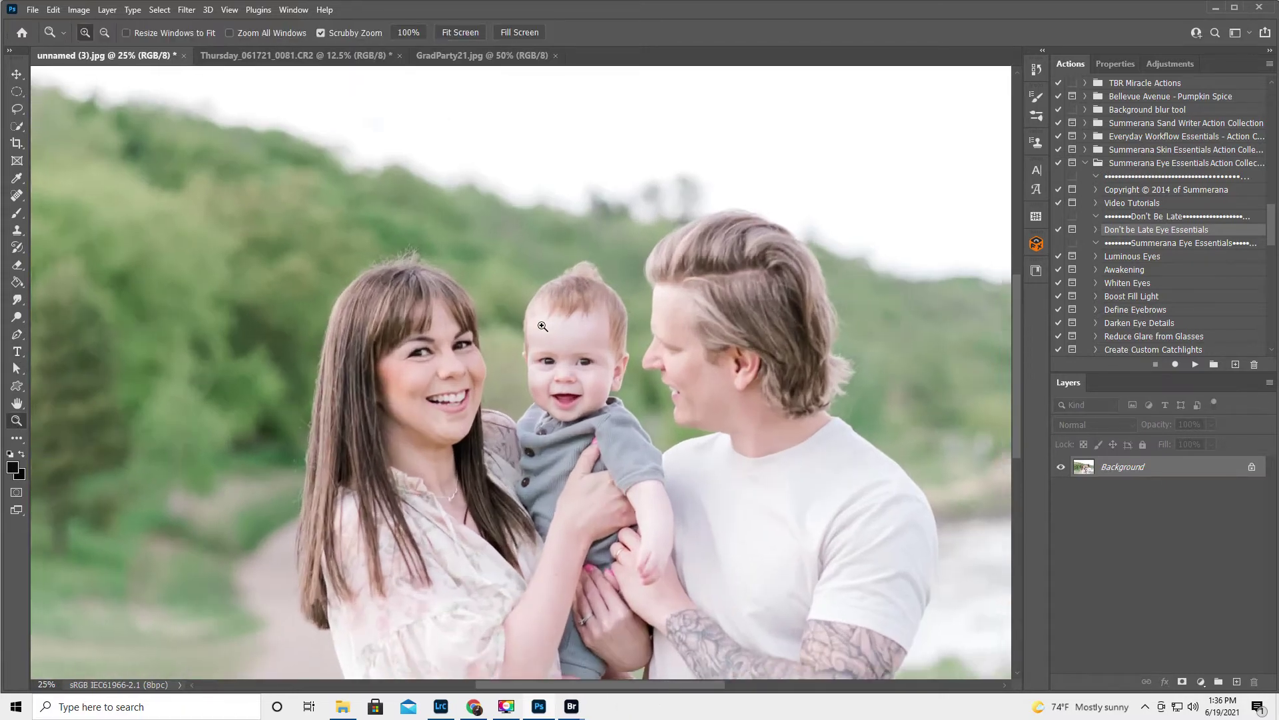
click(606, 335)
scroll(606, 335, down, 1)
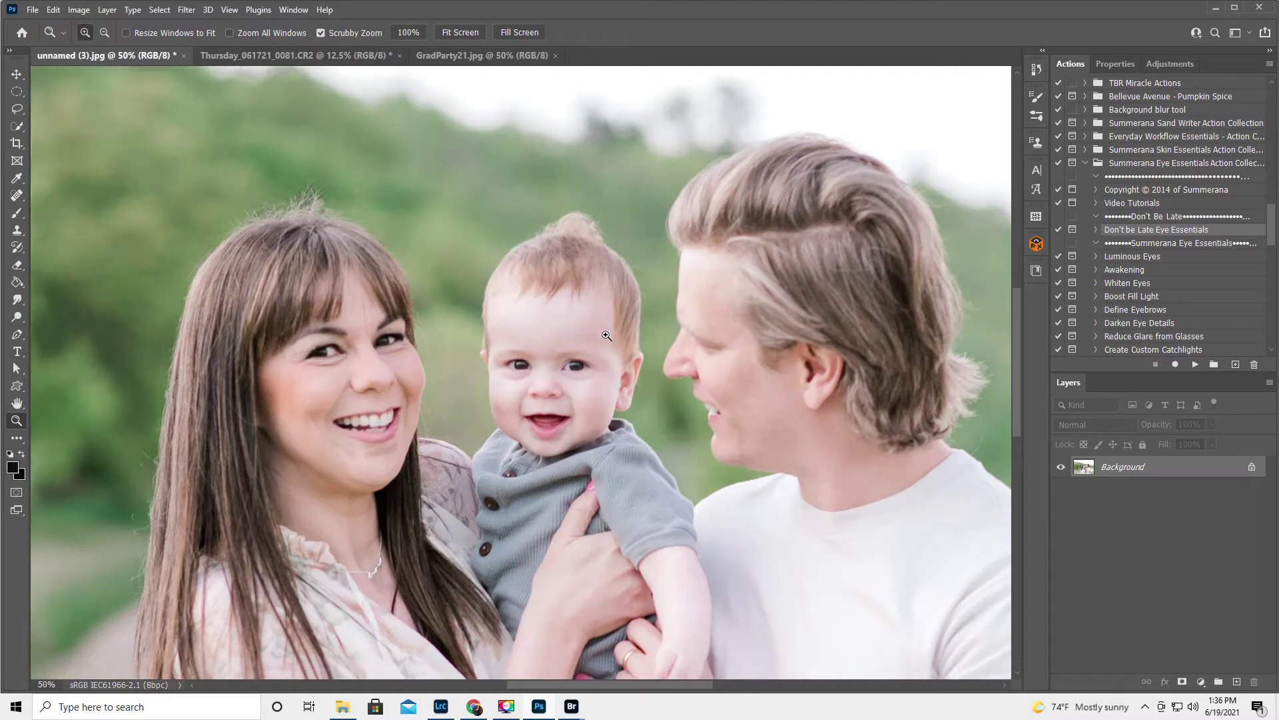
Draw a lasso selection around a section of the woman's bangs
click(17, 110)
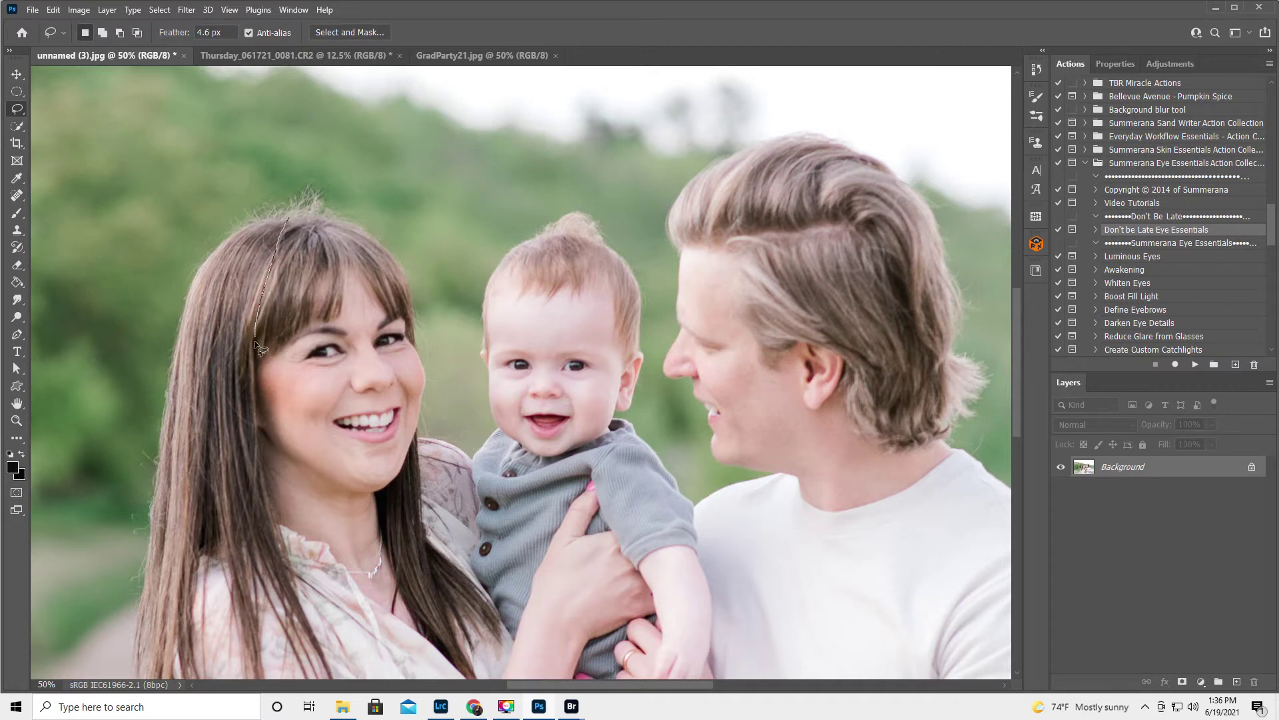
drag(255, 342, 262, 366)
drag(295, 215, 294, 214)
click(18, 127)
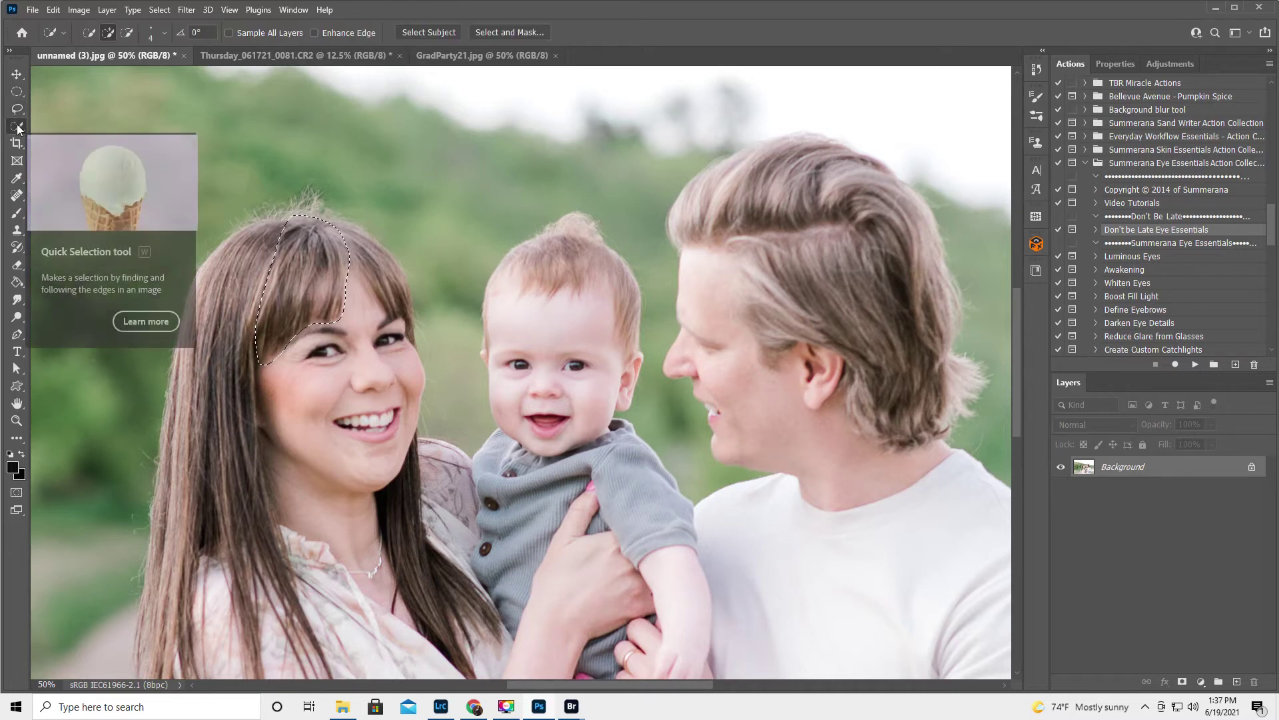
Refine the bangs selection's edge in Select and Mask and output it to a new layer
click(518, 32)
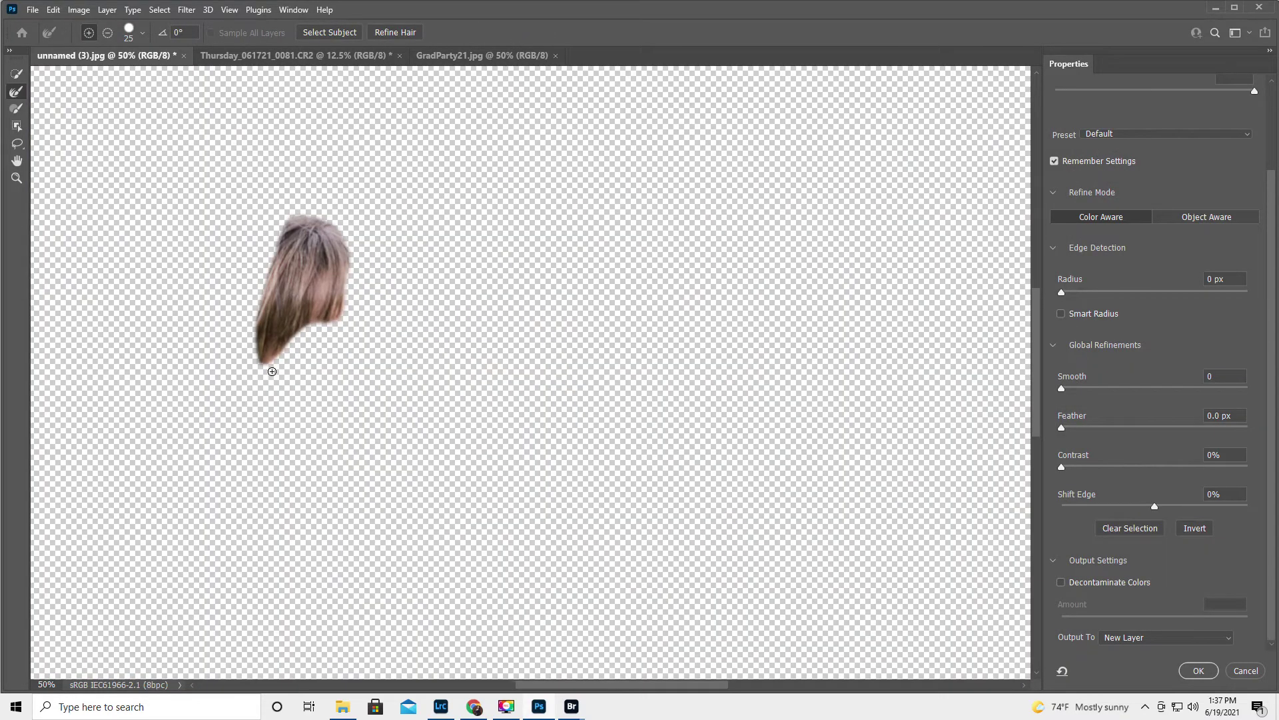
mouse_move(263, 363)
mouse_down()
mouse_move(344, 313)
mouse_move(337, 288)
mouse_up()
scroll(1143, 377, up, 3)
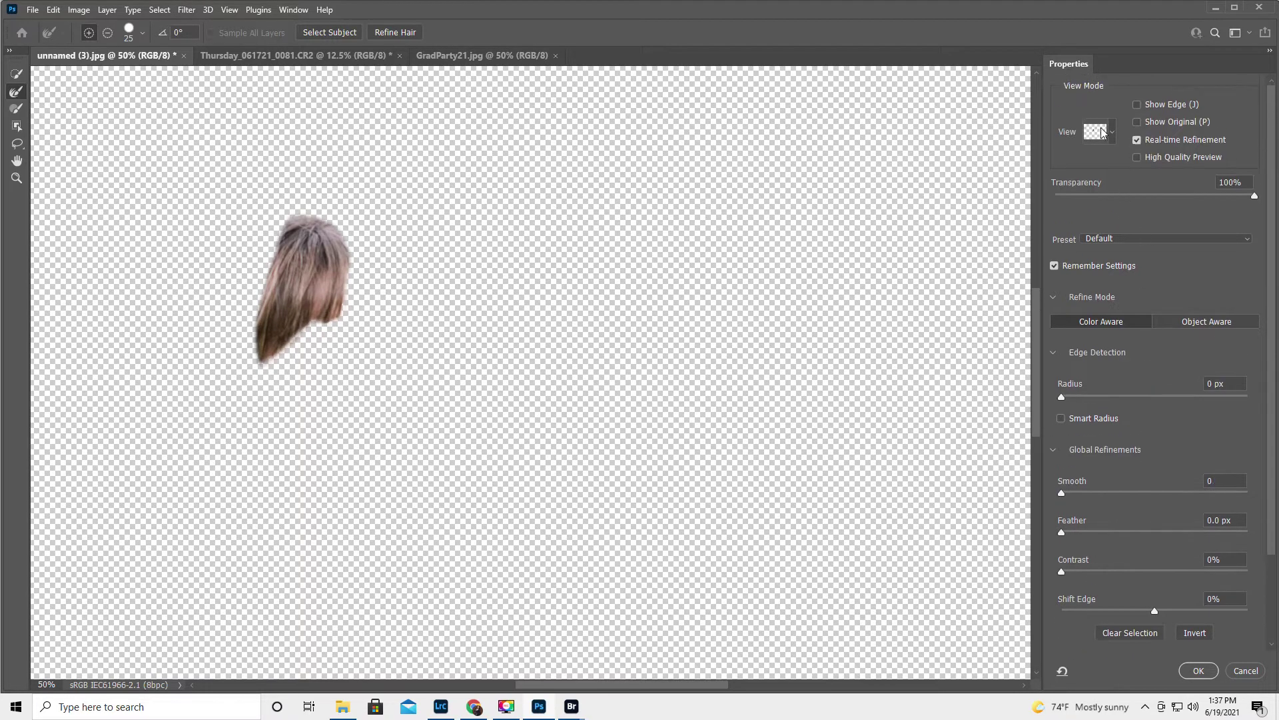
click(1112, 132)
click(1112, 132)
scroll(1122, 245, down, 3)
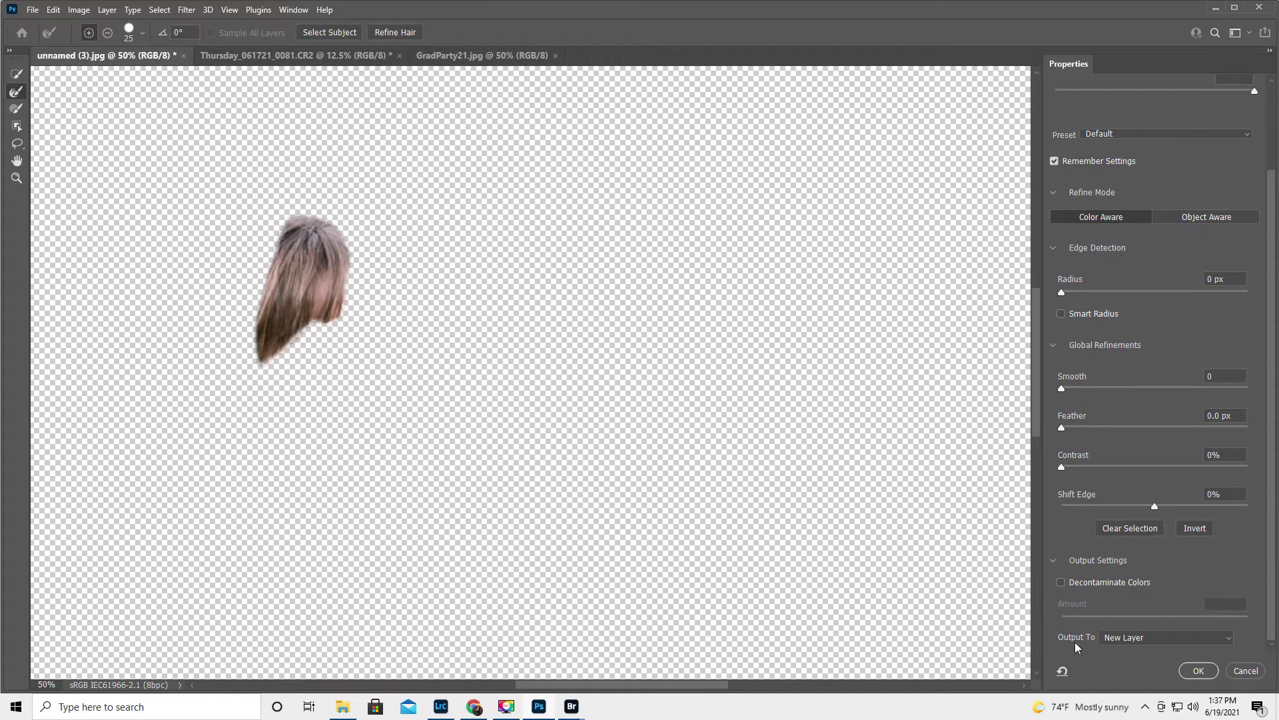
click(1198, 672)
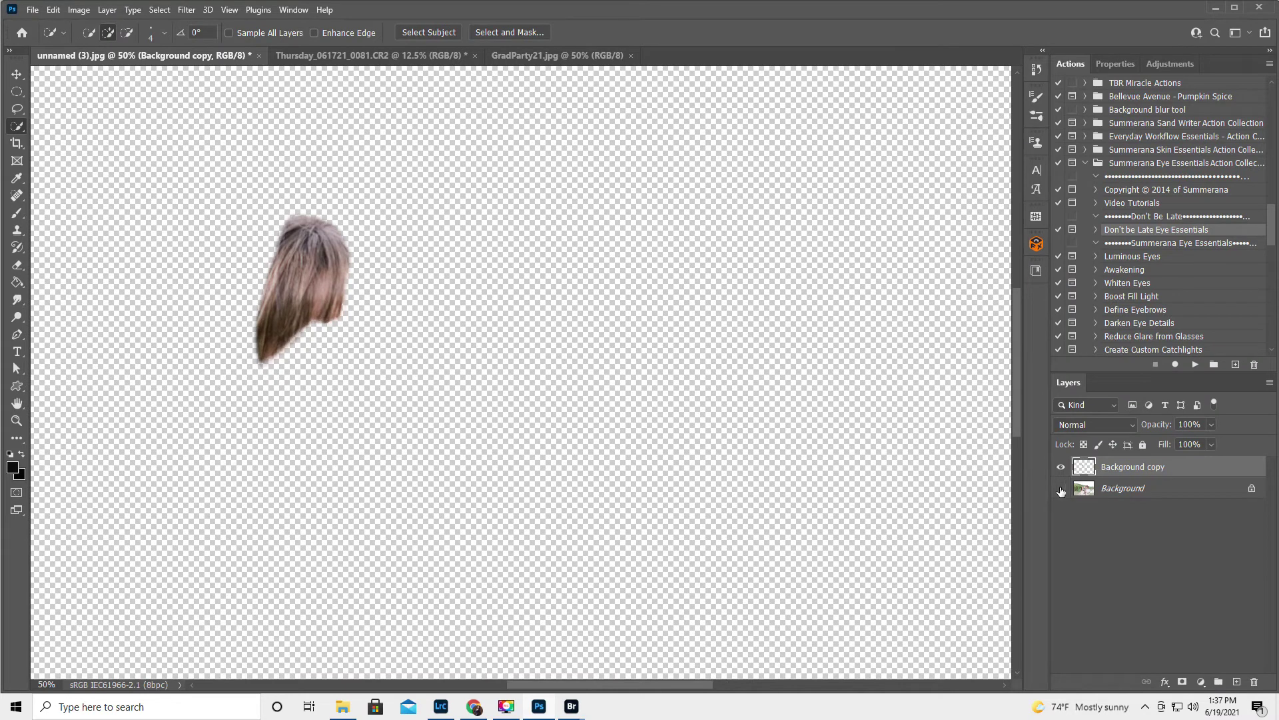
Make the Background layer visible again and flip the Background copy hair patch horizontally
click(1062, 490)
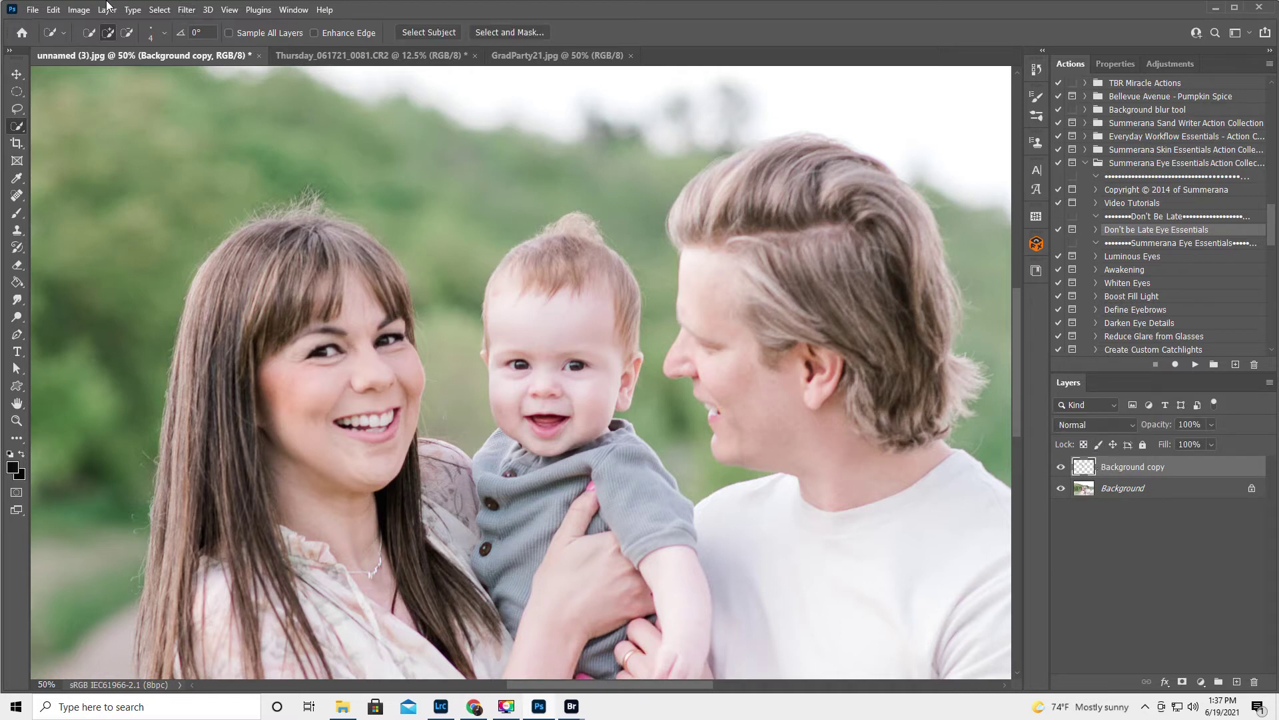
click(54, 10)
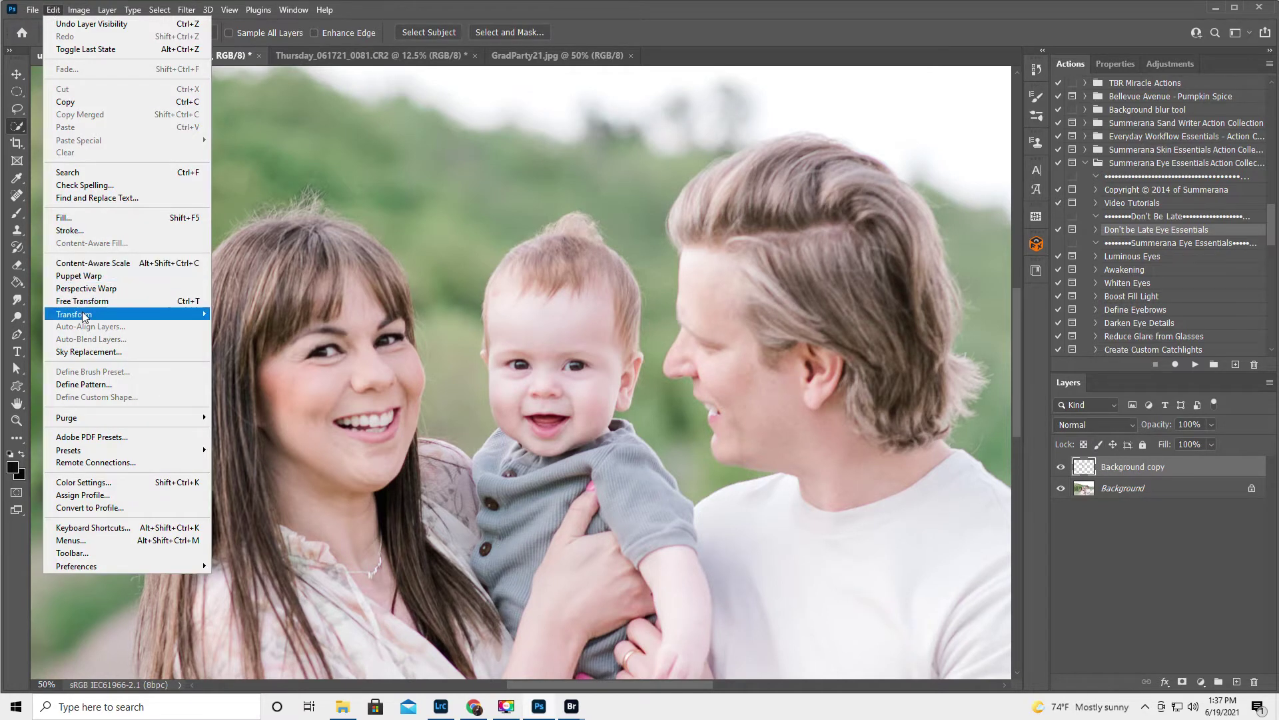
mouse_move(83, 316)
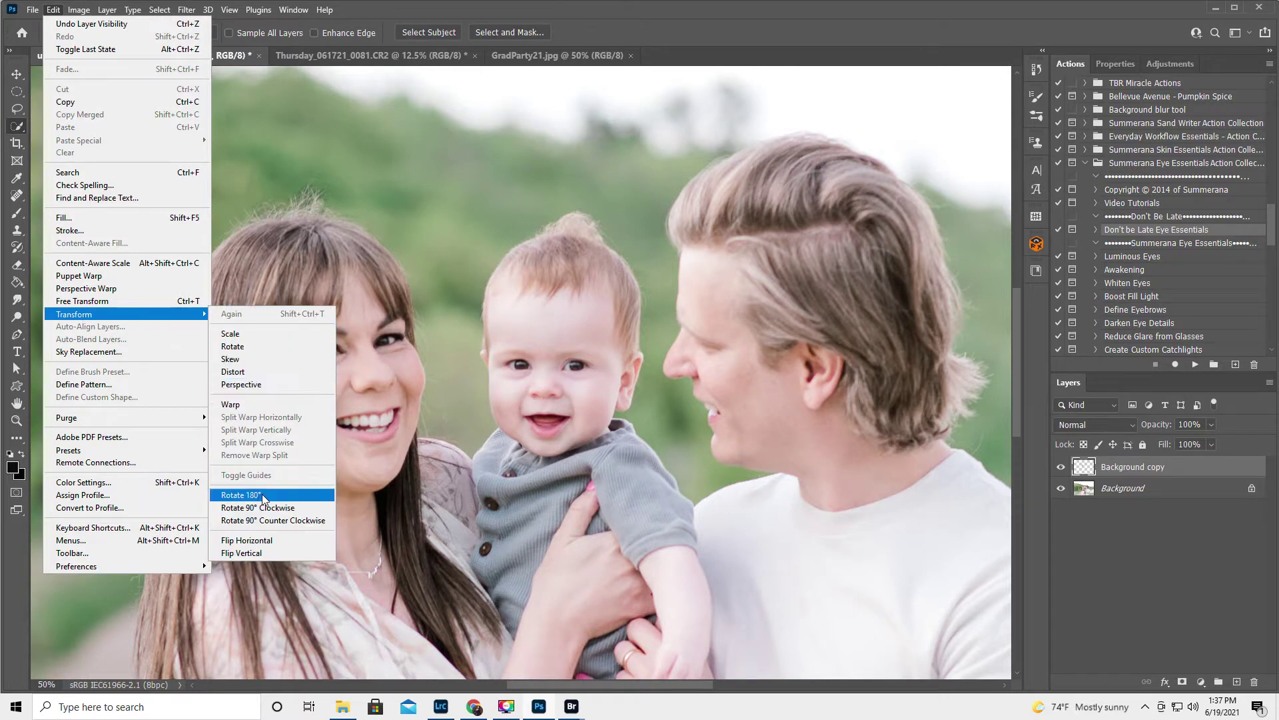
click(269, 540)
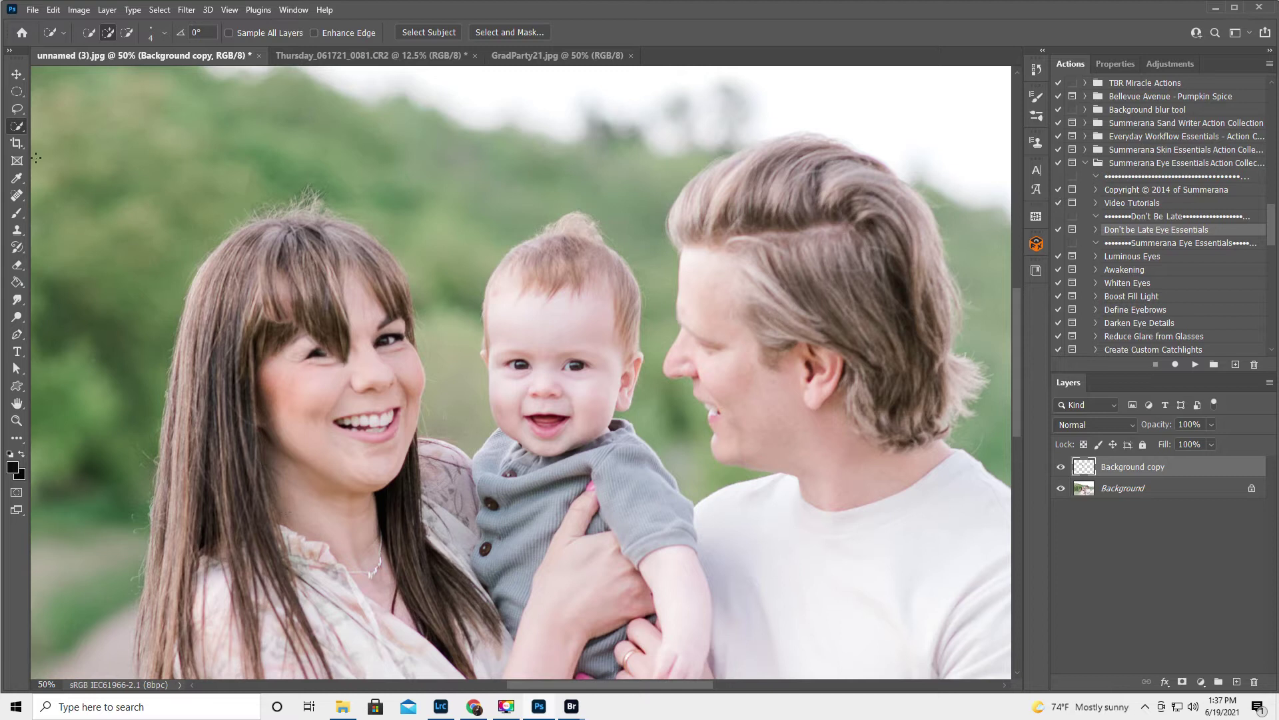
Rotate the flipped patch about -23.69°, move it over the bangs gap, and commit
click(18, 74)
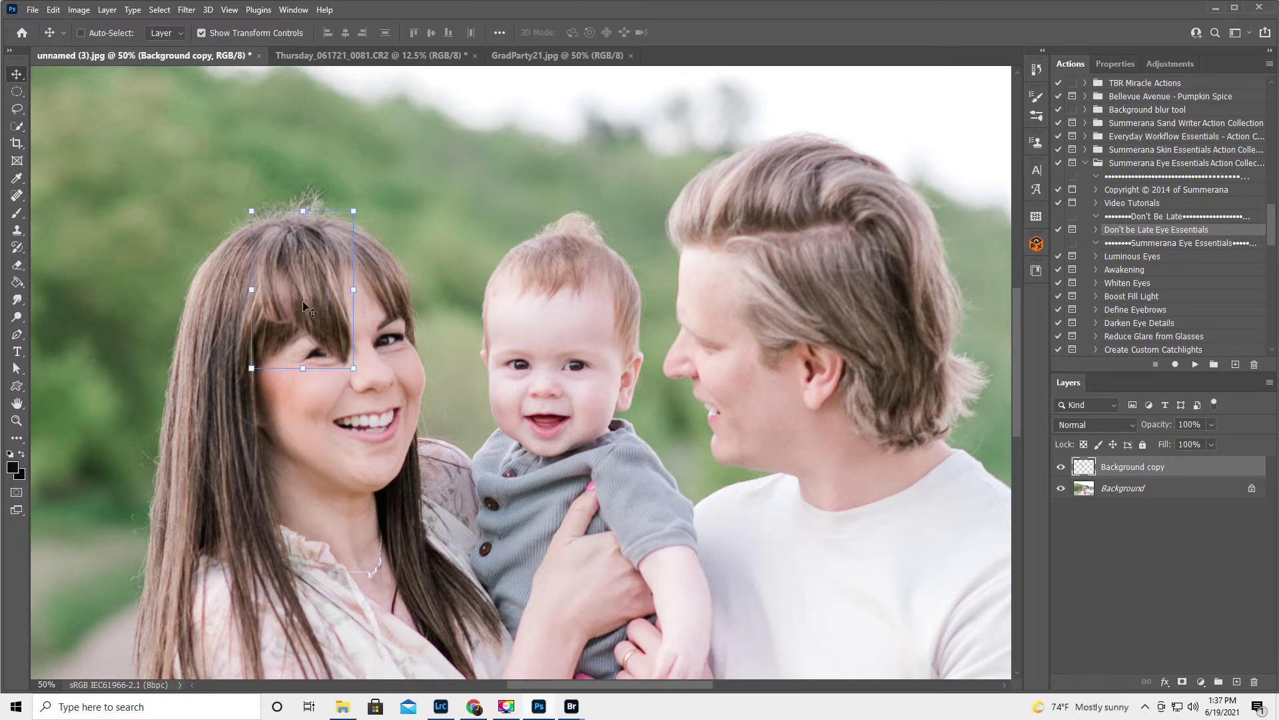
drag(357, 377, 414, 337)
drag(320, 285, 350, 279)
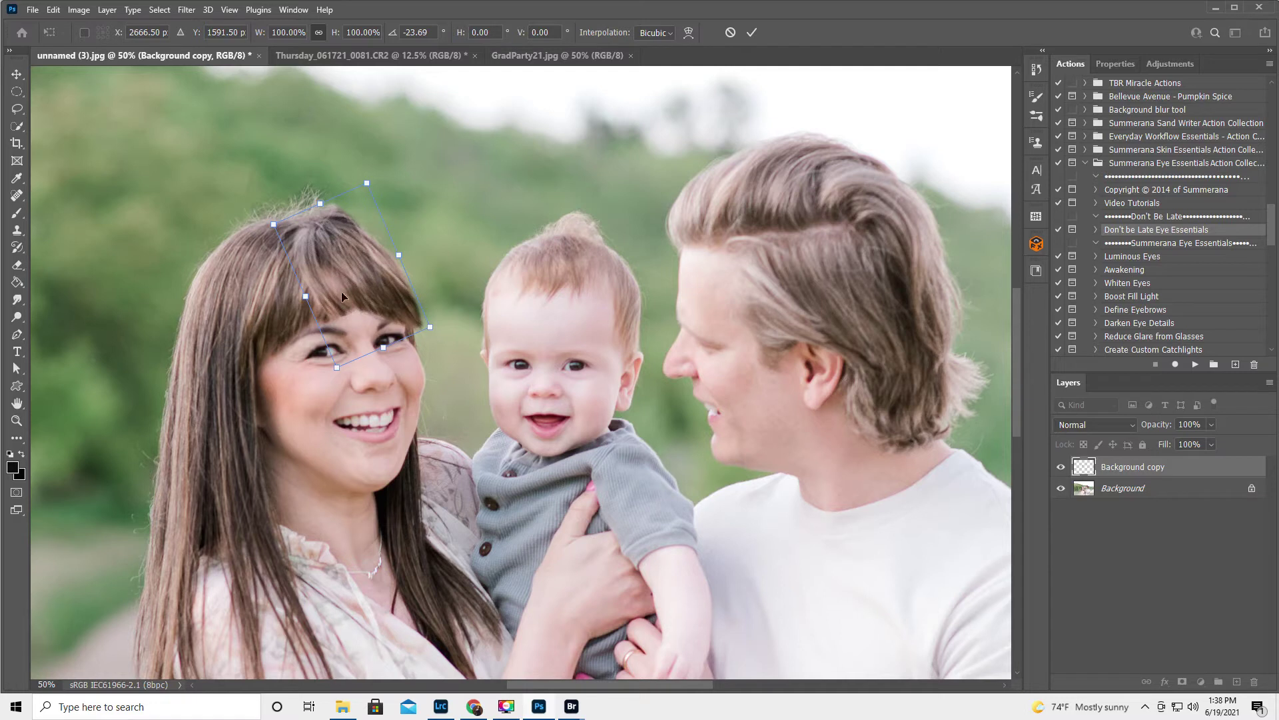
click(753, 32)
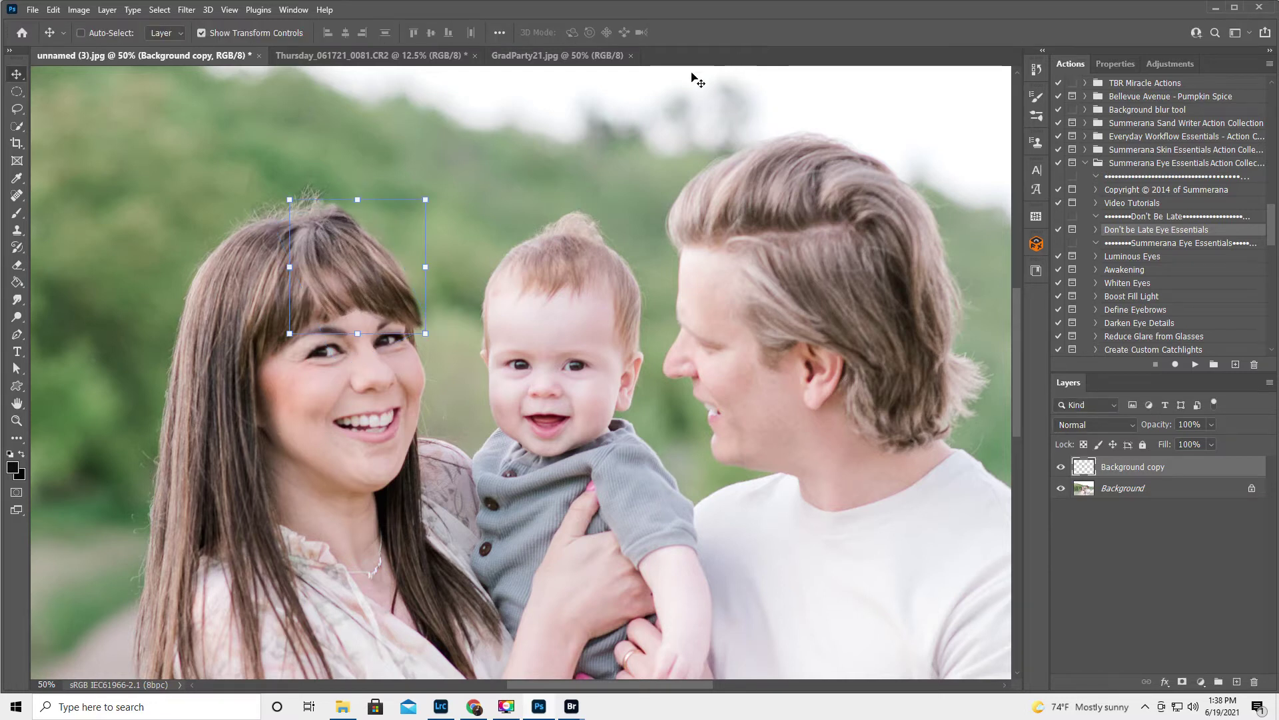
Start a Warp on the hair patch and pull its left side and lower edge outward
click(52, 11)
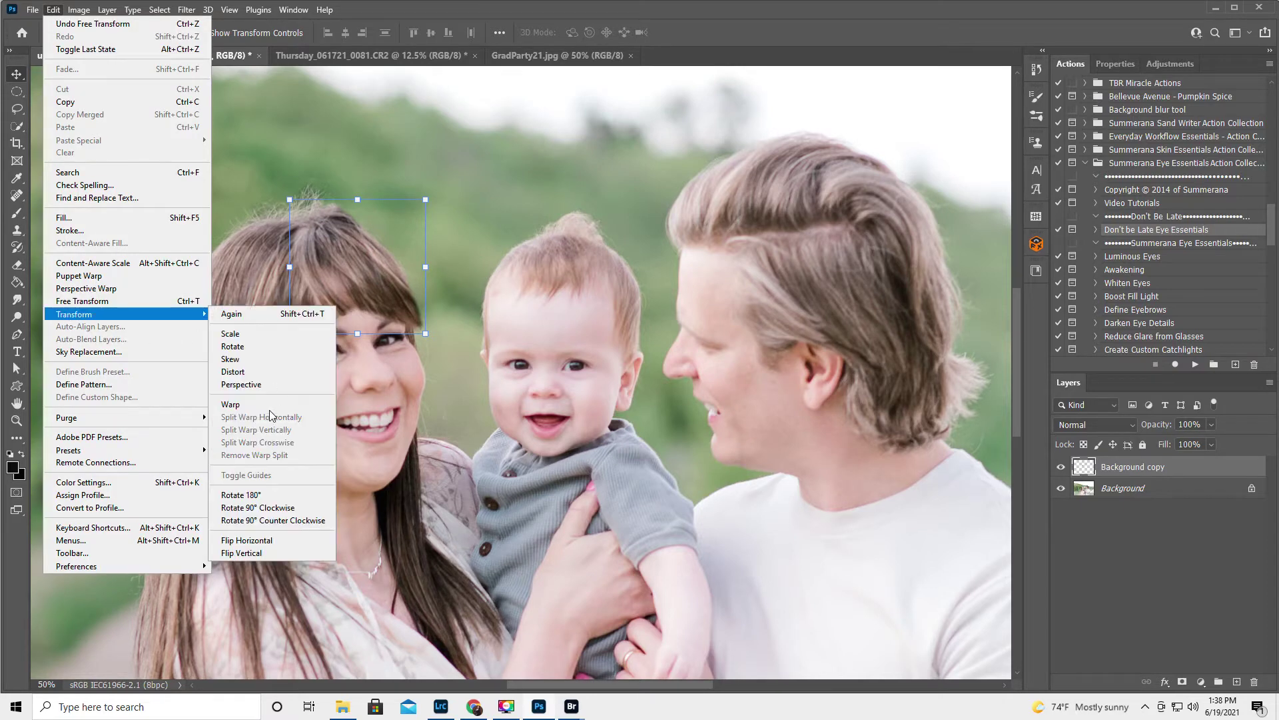
click(276, 402)
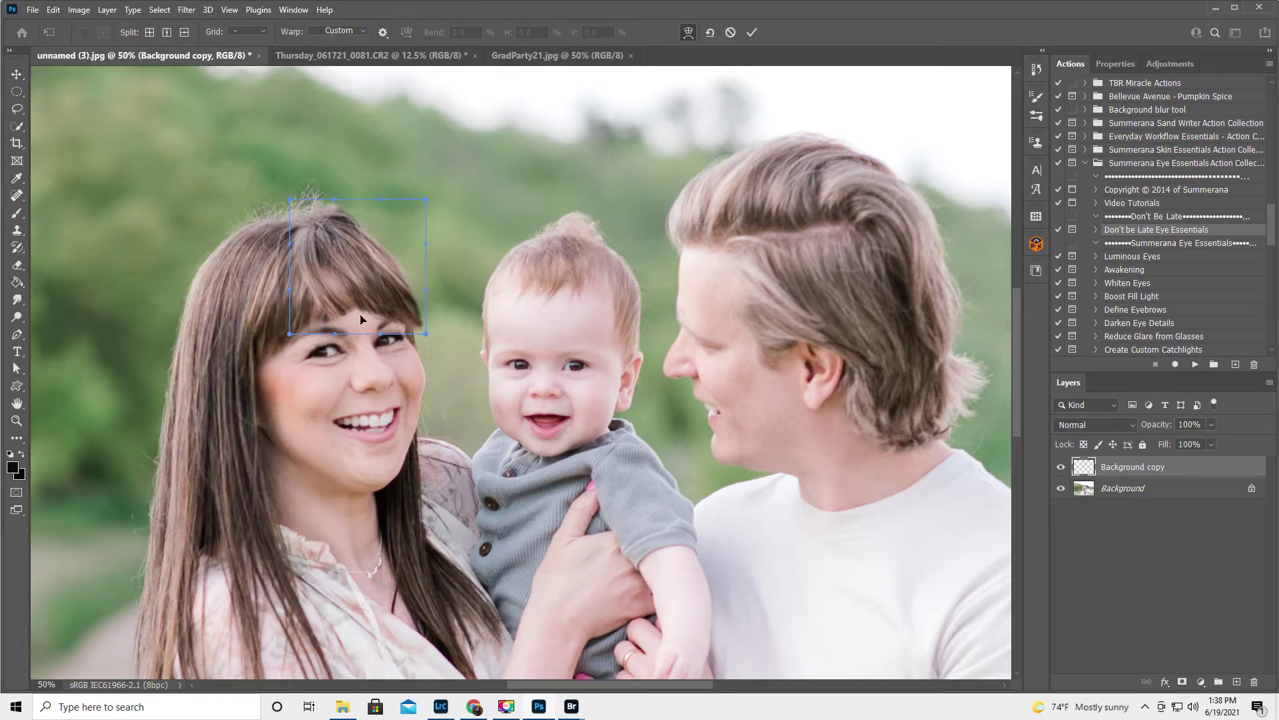
drag(360, 319, 356, 322)
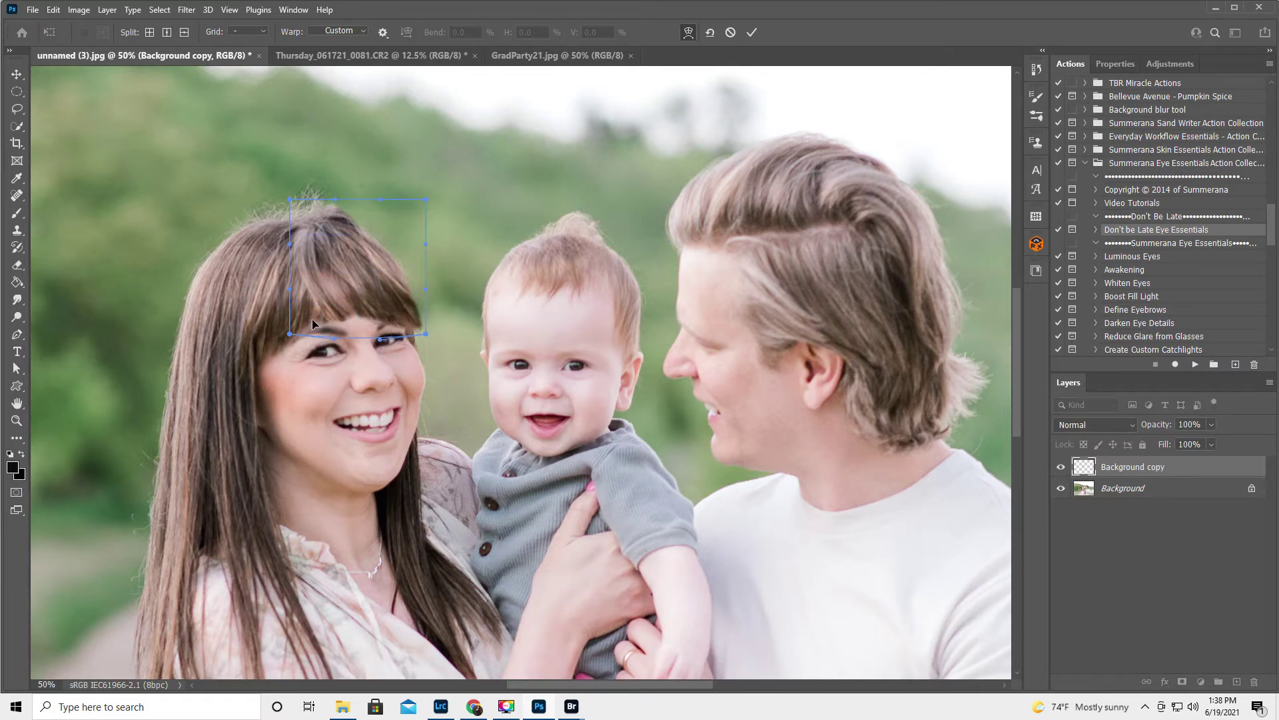
drag(288, 287, 282, 278)
drag(288, 337, 278, 341)
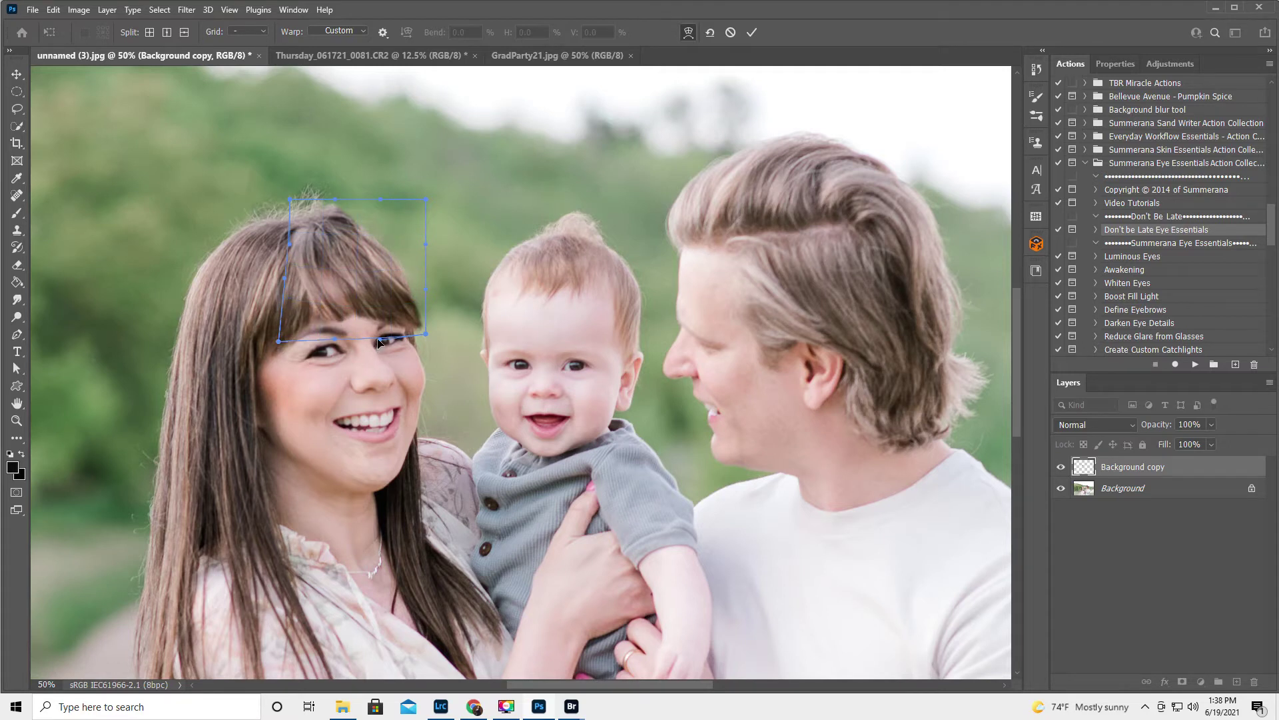
drag(376, 344, 377, 345)
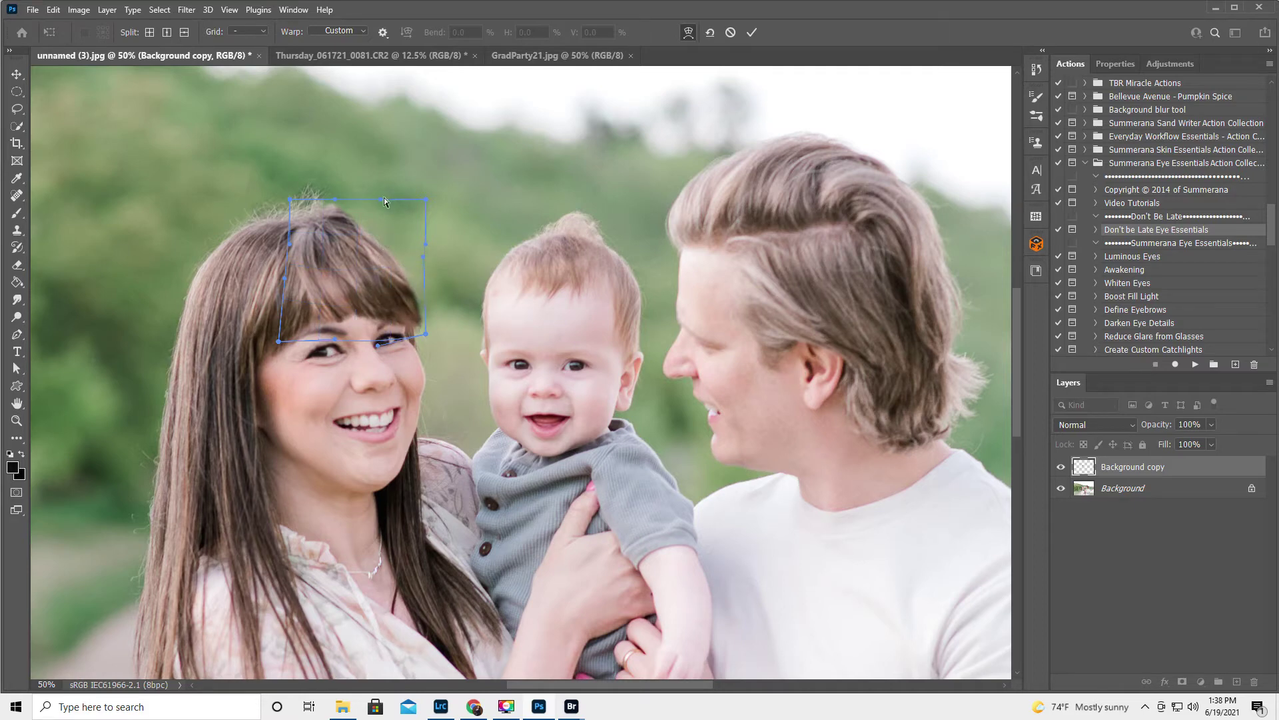
Raise the patch's top, reshape its right and bottom edges, commit, and add a hide-all mask
drag(384, 197, 386, 192)
drag(431, 243, 389, 248)
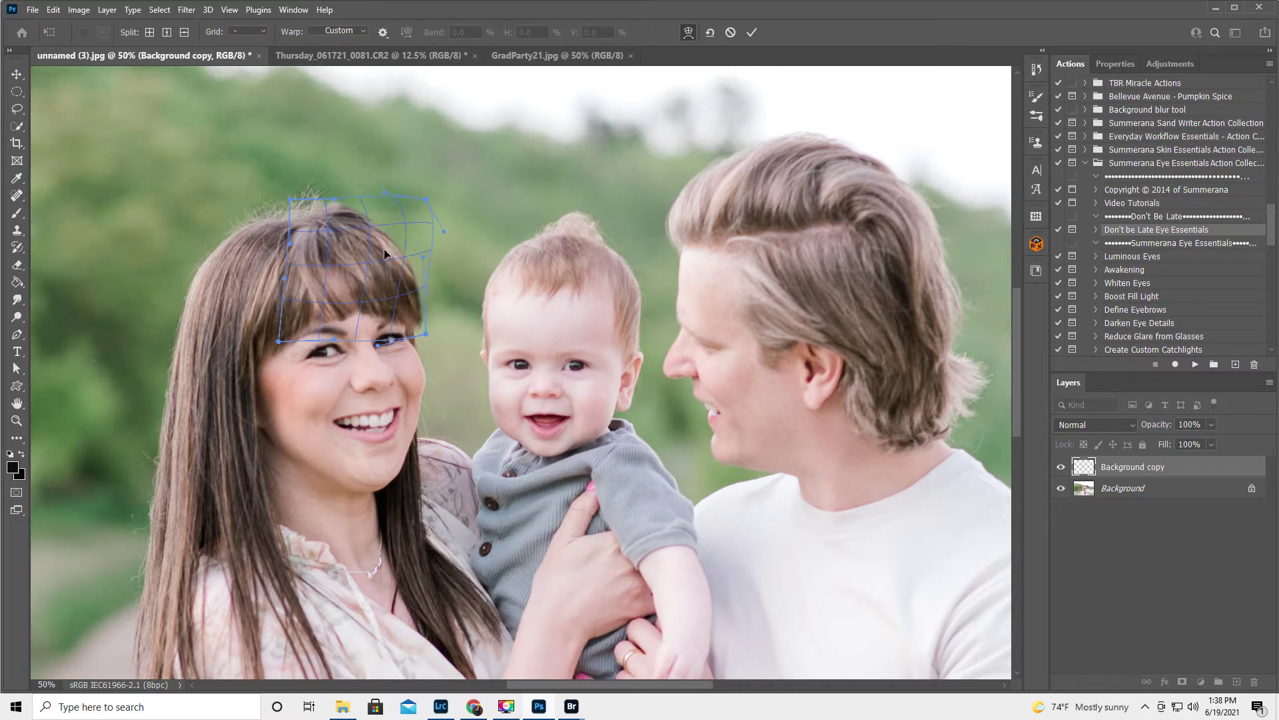
drag(360, 321, 333, 321)
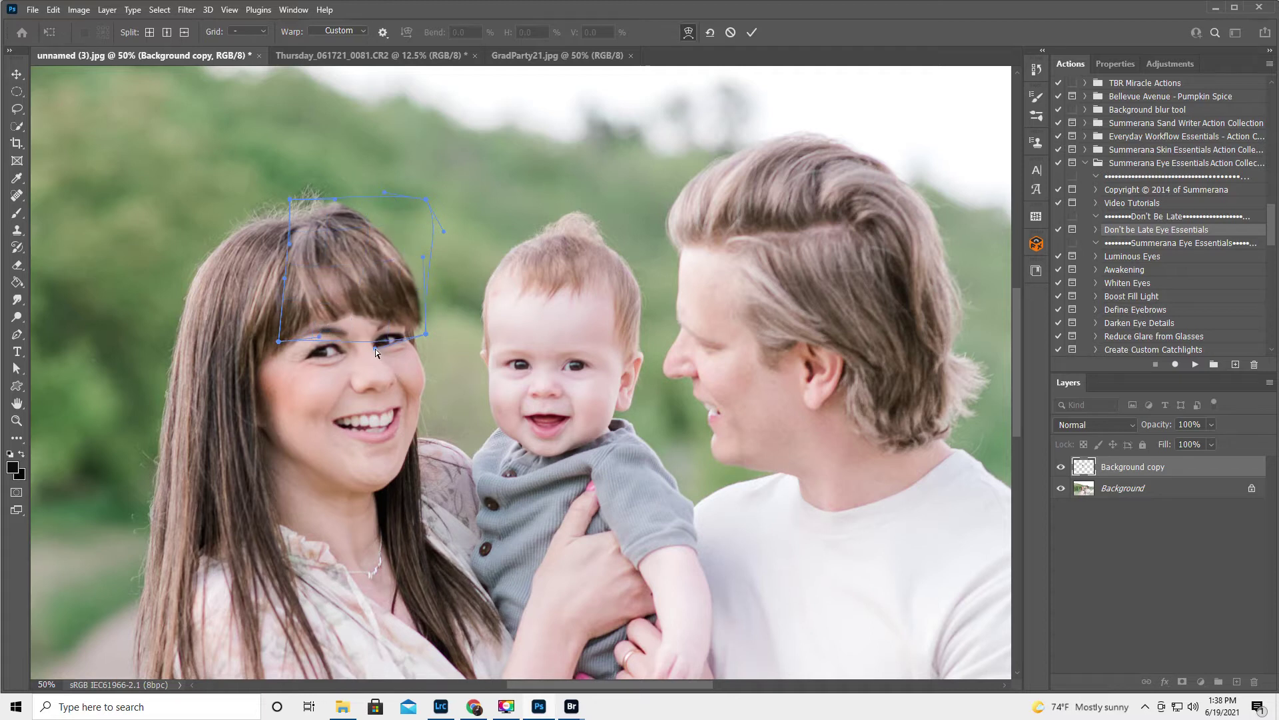
drag(381, 351, 321, 327)
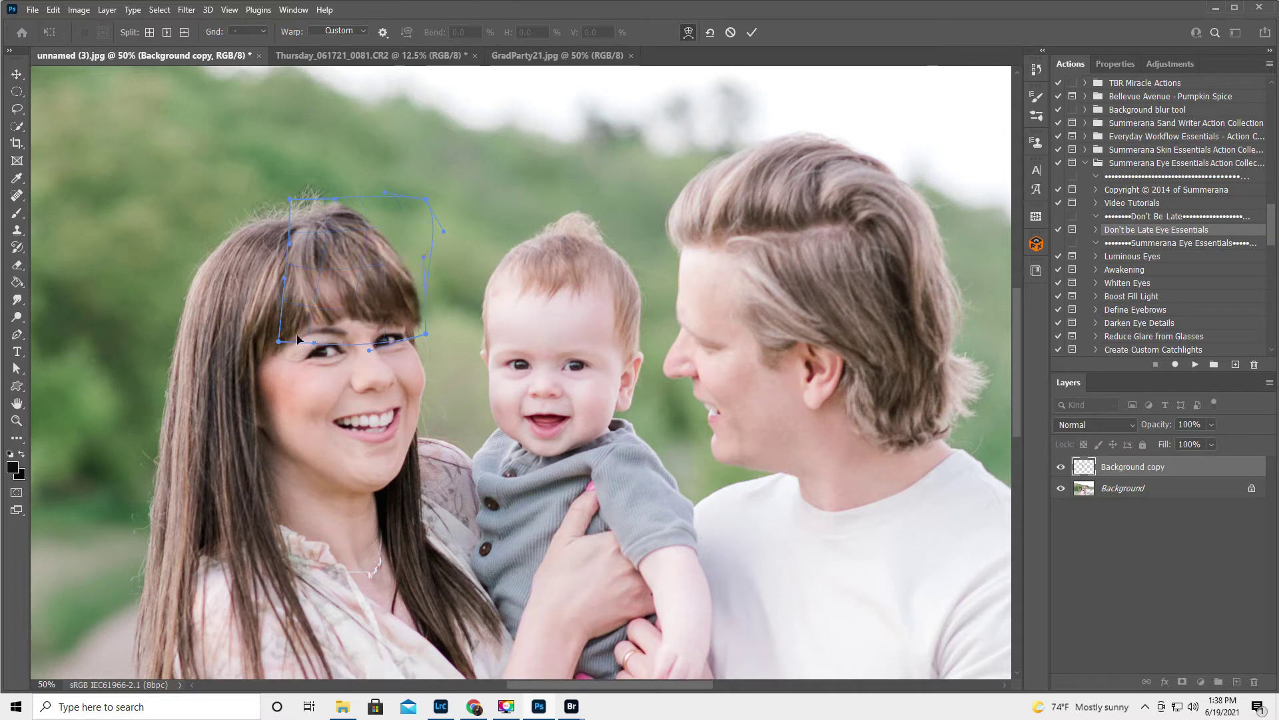
drag(316, 321, 329, 322)
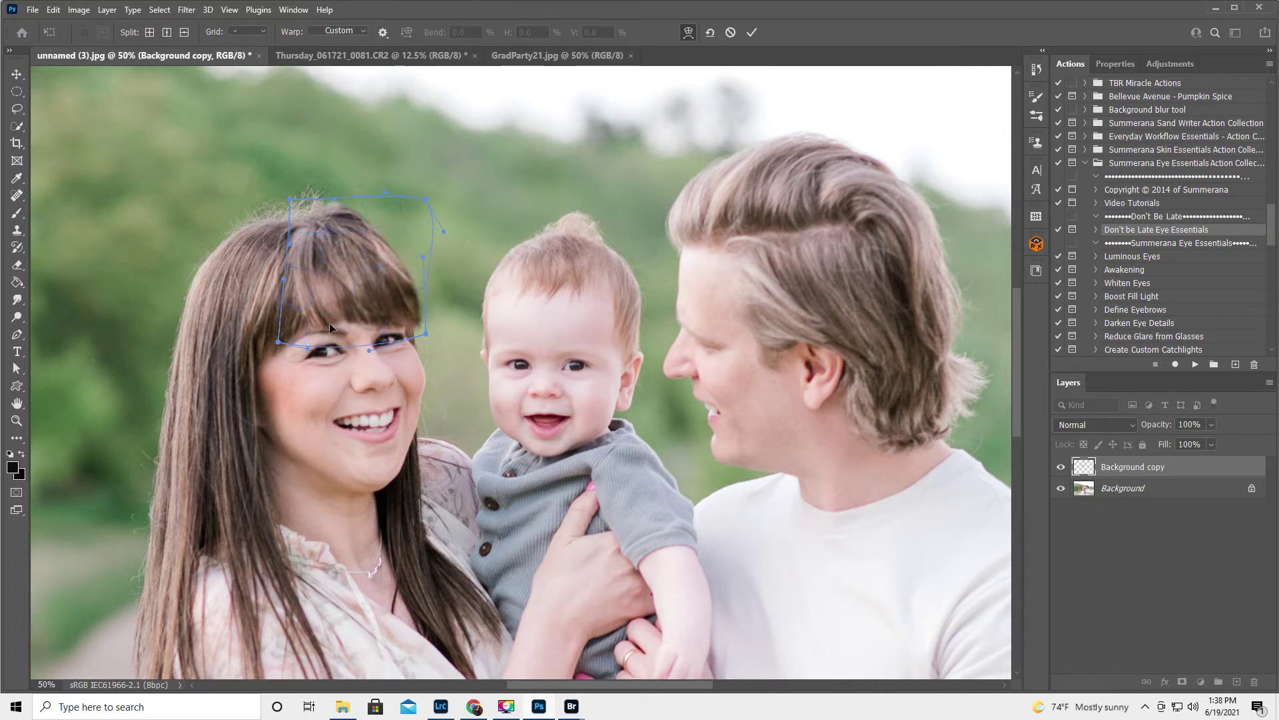
click(752, 32)
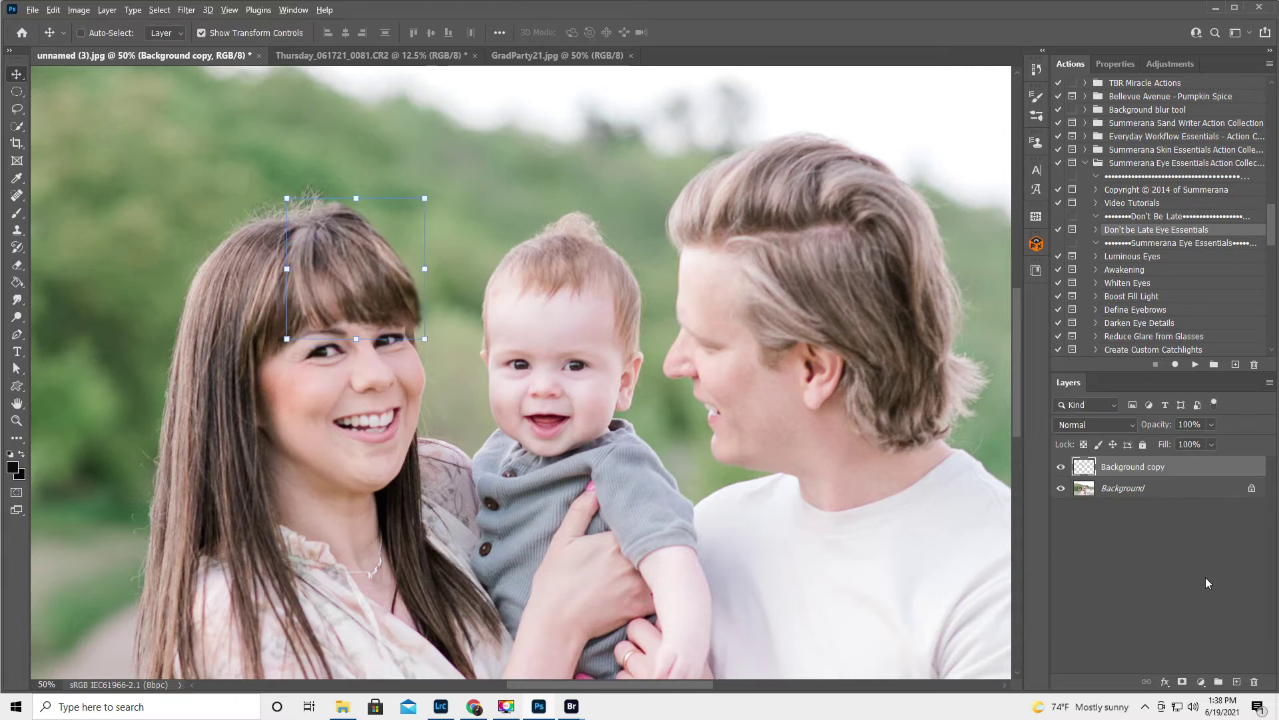
alt+click(1183, 681)
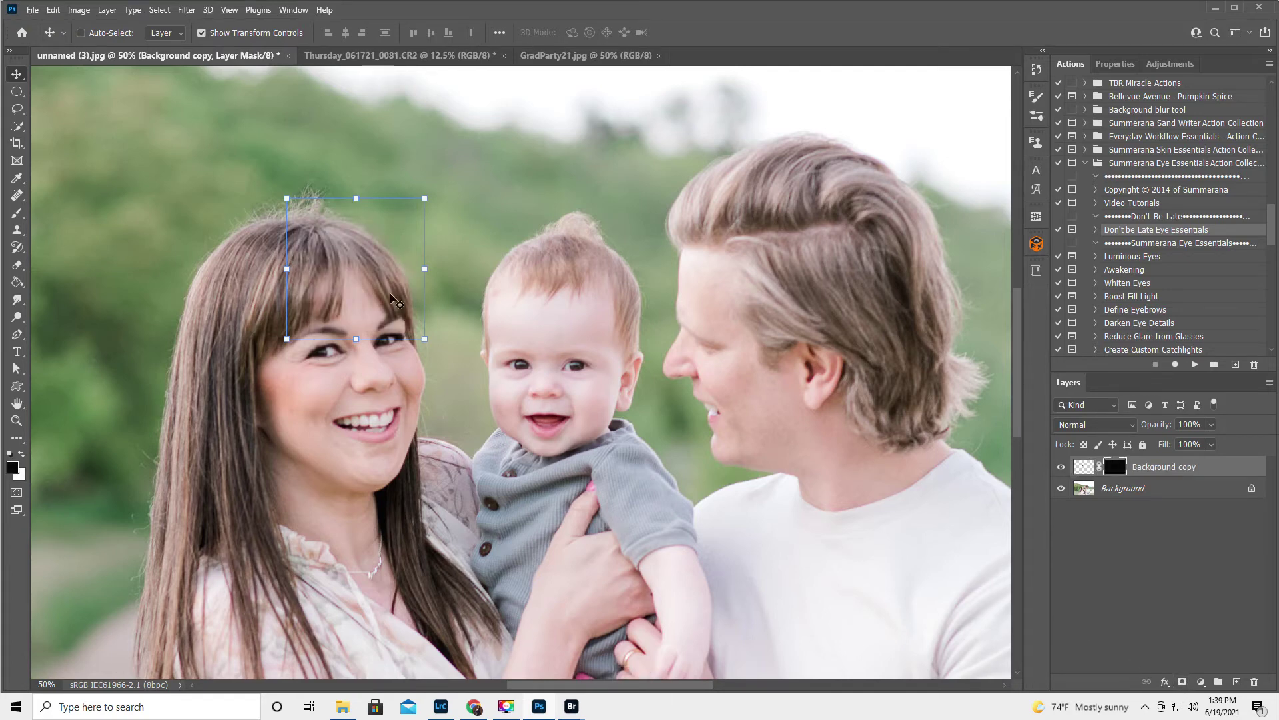
Paint white on the mask to reveal the hair patch over the bangs gap
click(17, 214)
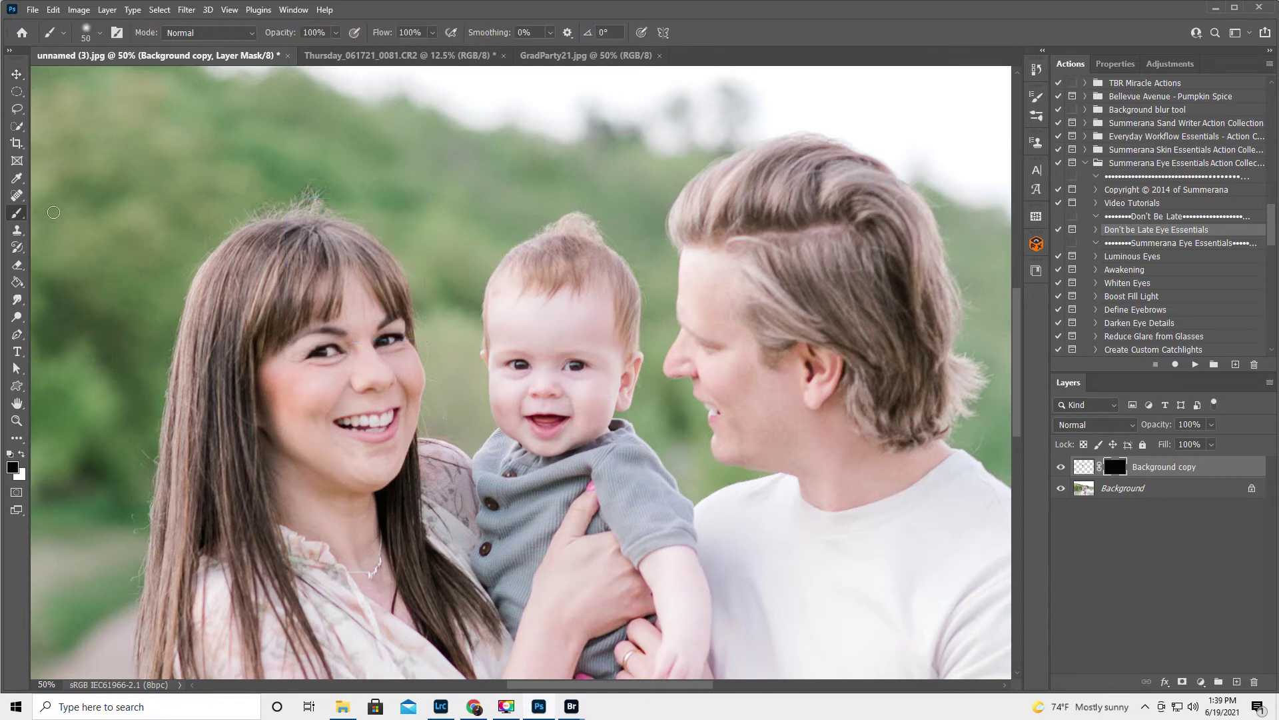
key(x)
key(x)
key(x)
key(x)
key(x)
key(d)
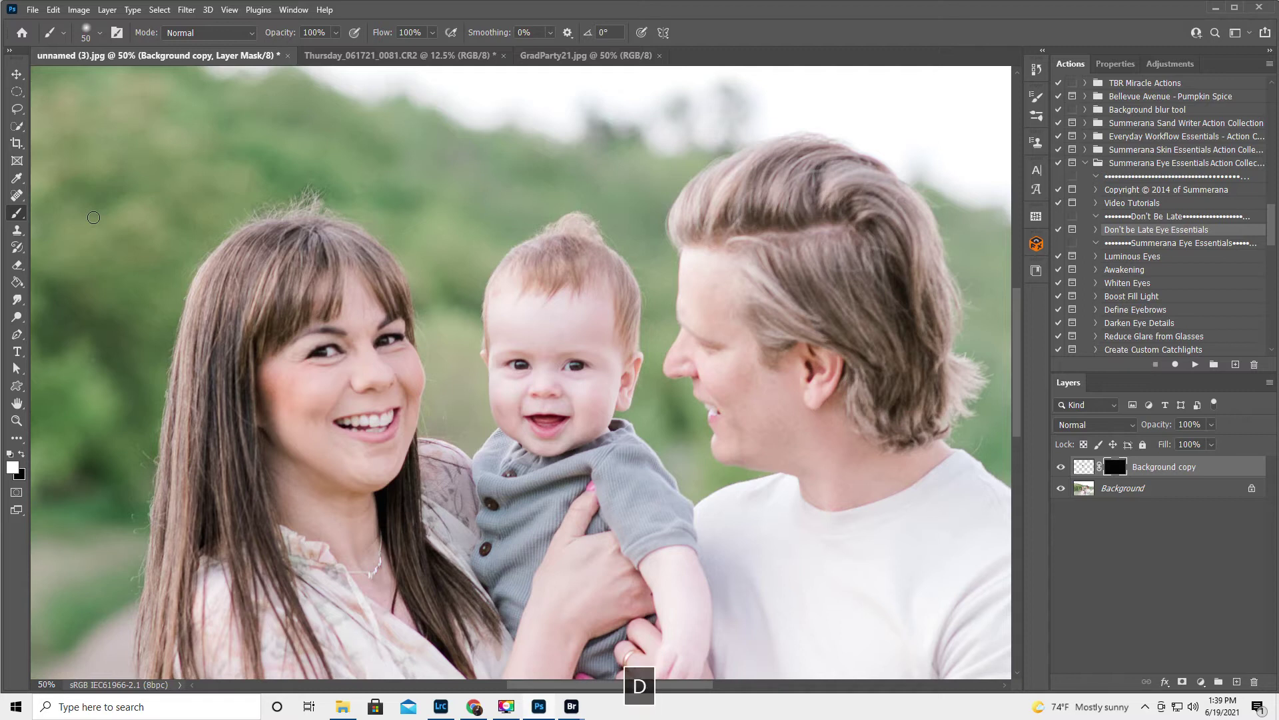
key(x)
key(x)
key(bracketright)
key(bracketright)
key(bracketright)
mouse_move(334, 303)
mouse_down()
mouse_move(348, 267)
mouse_move(364, 310)
mouse_move(380, 307)
mouse_move(341, 252)
mouse_move(307, 308)
mouse_move(355, 326)
mouse_up()
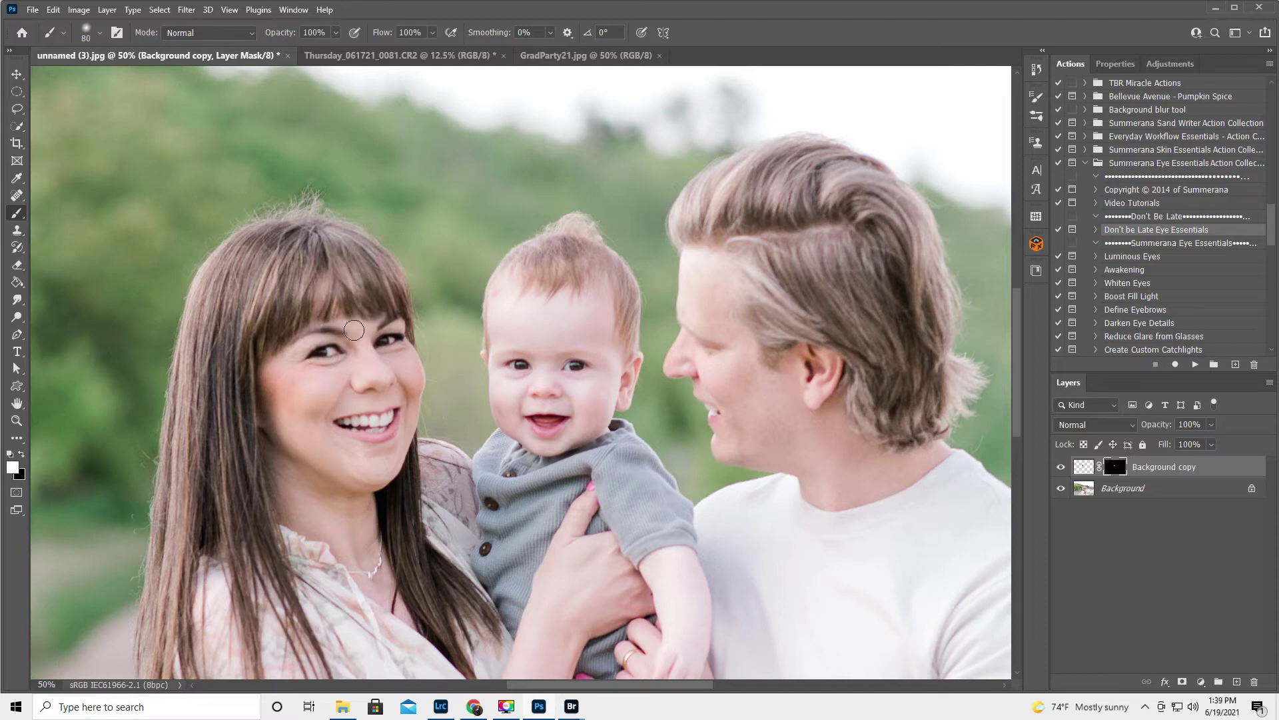
key(bracketleft)
key(bracketleft)
key(bracketleft)
key(x)
key(x)
Nudge the patch and stretch it to about 100.48% width, then commit the transform
click(17, 76)
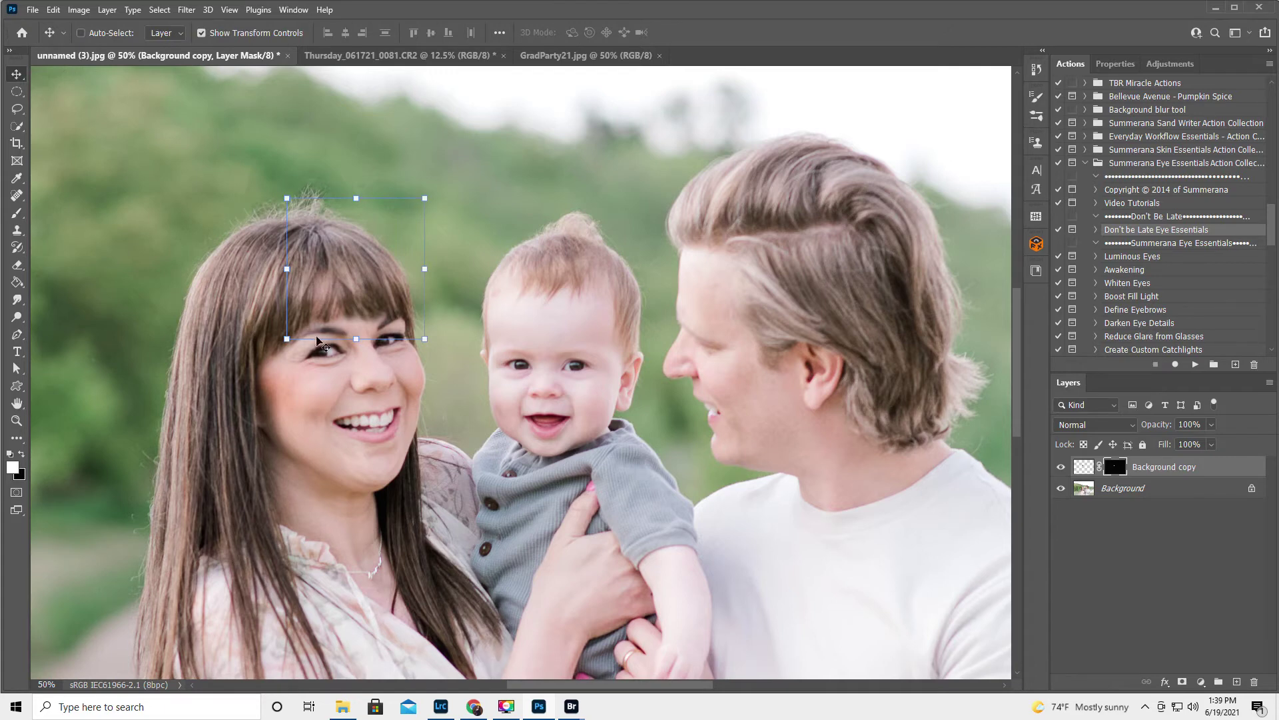
drag(326, 288, 321, 288)
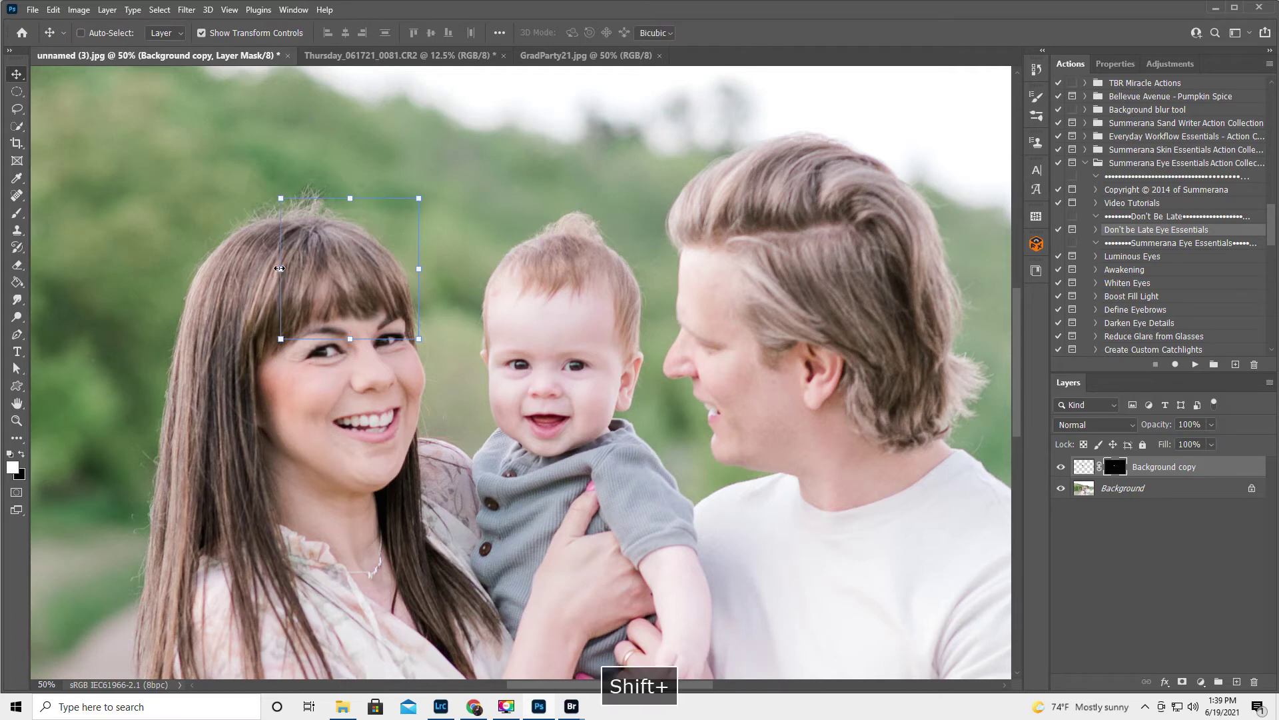
mouse_move(284, 270)
mouse_down()
mouse_move(264, 273)
mouse_move(276, 273)
mouse_up()
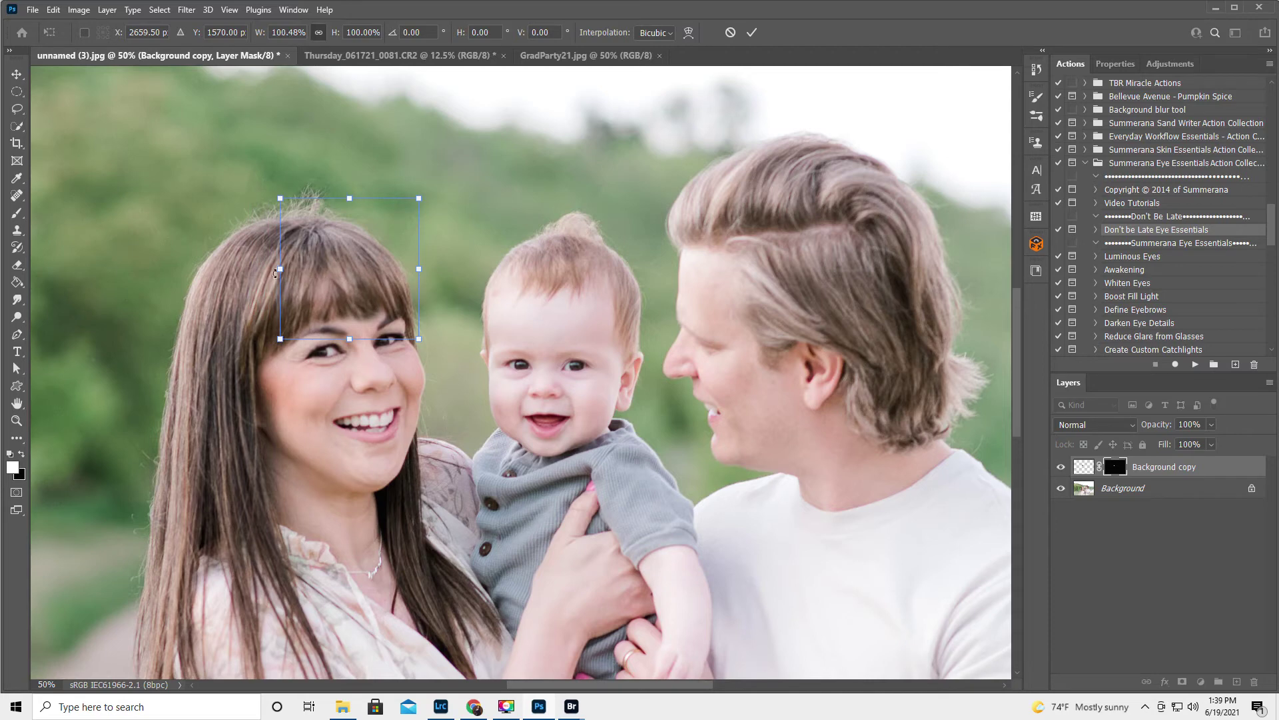
click(751, 32)
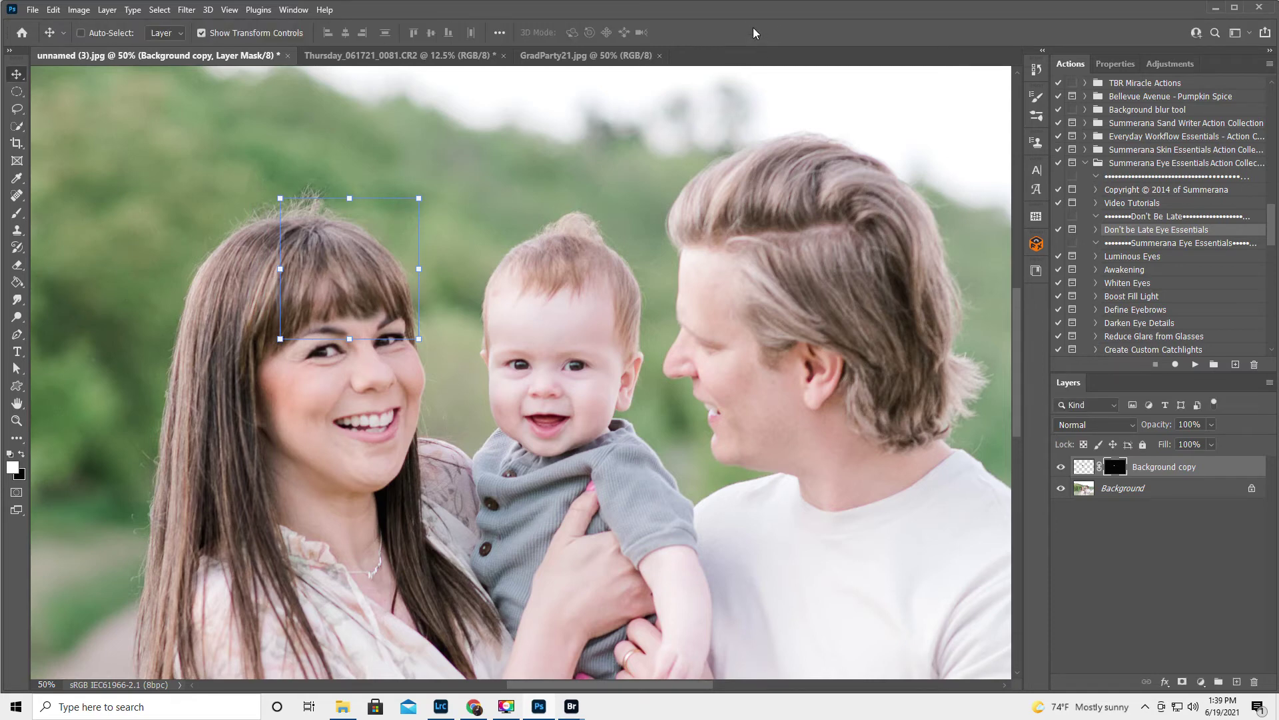
click(1166, 490)
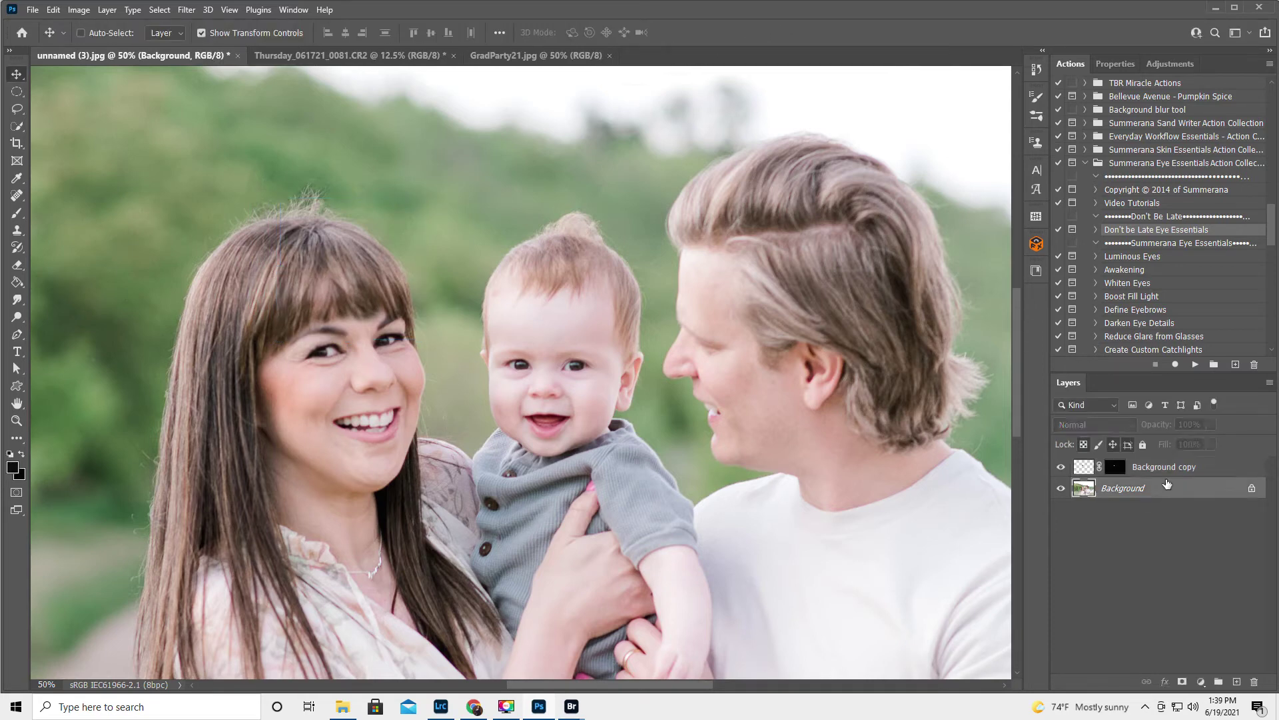
Fit the photo in view, compare with and without the patch, and flatten the image
double_click(16, 403)
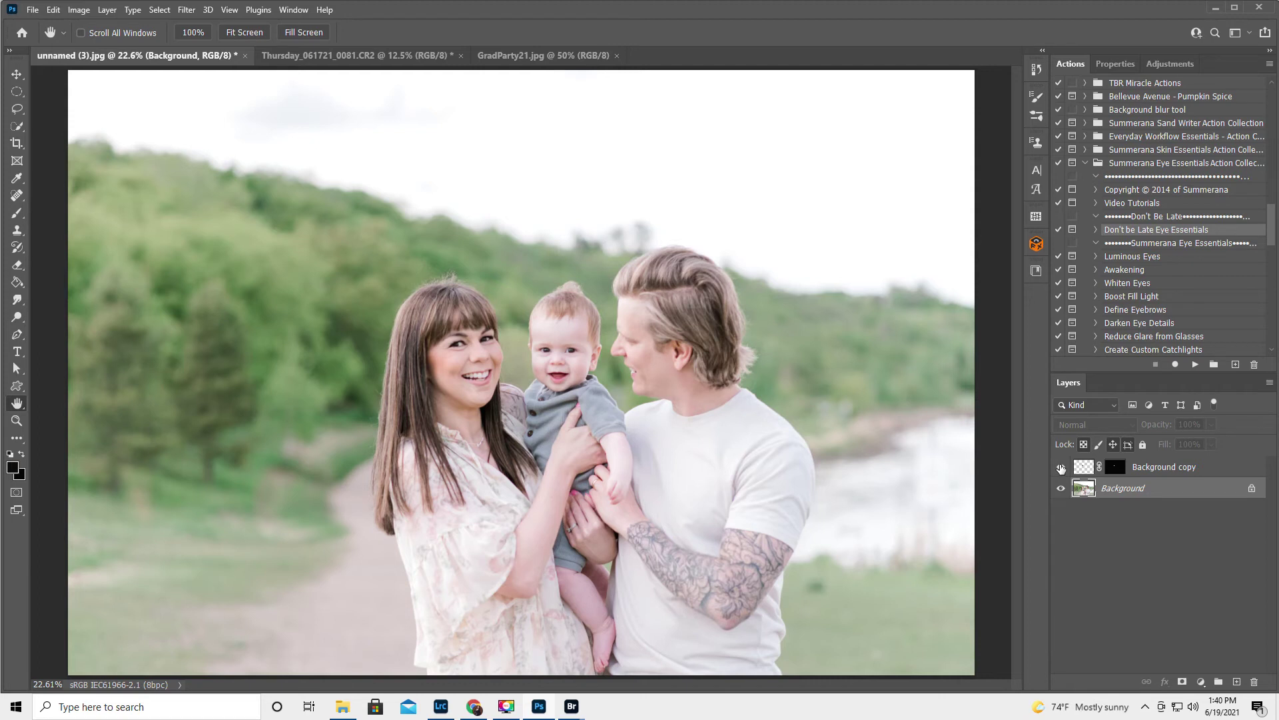
click(1062, 469)
click(1062, 468)
click(1270, 382)
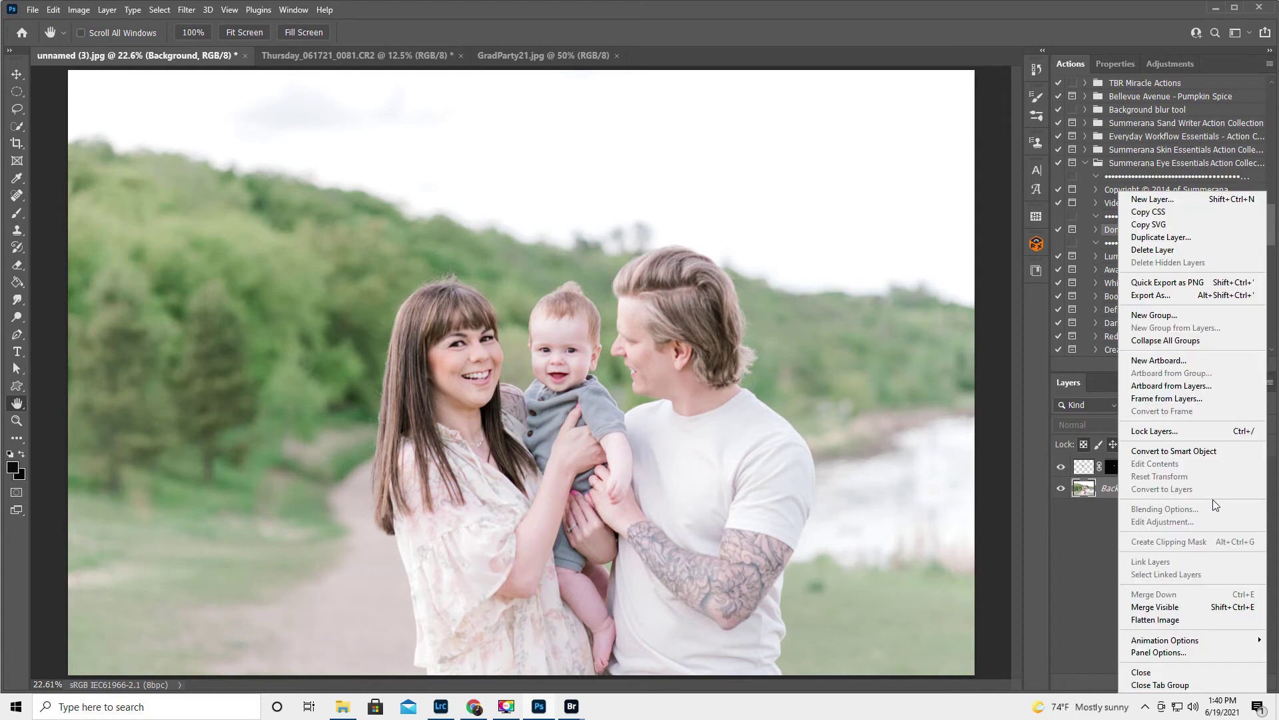
click(1145, 621)
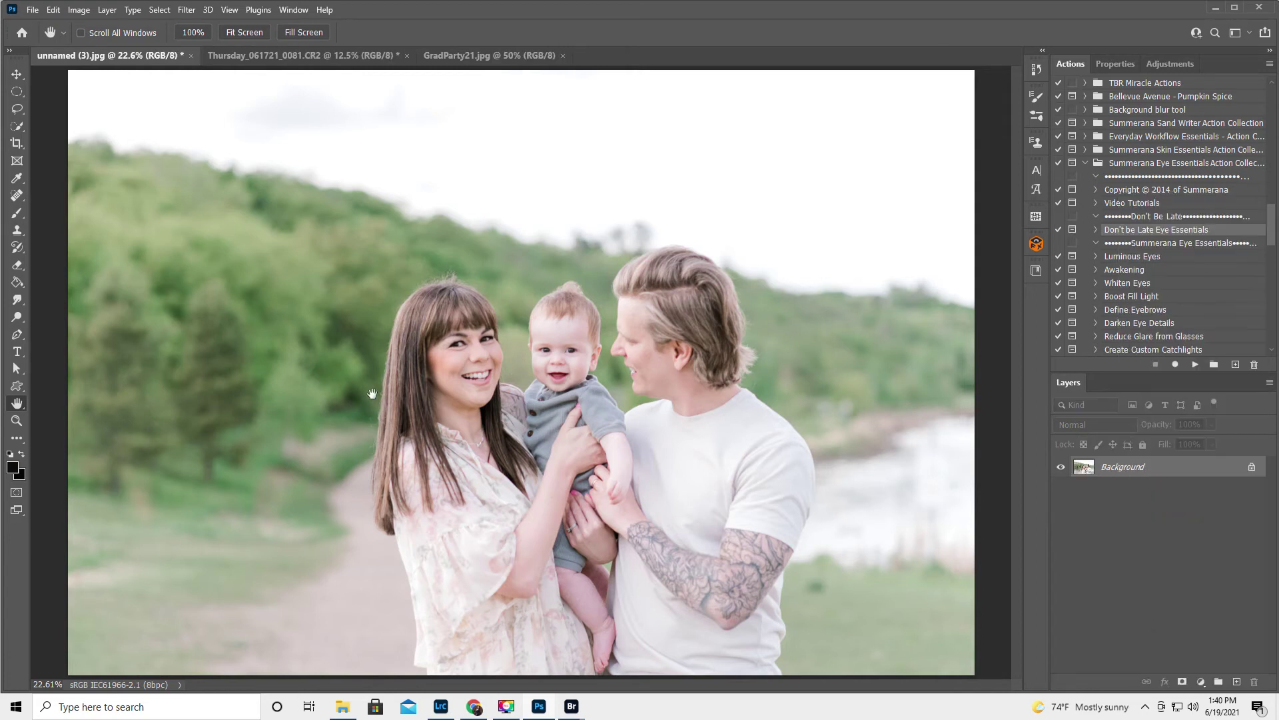
Duplicate the flattened photo as Layer 1
click(186, 10)
click(536, 15)
key(ctrl+j)
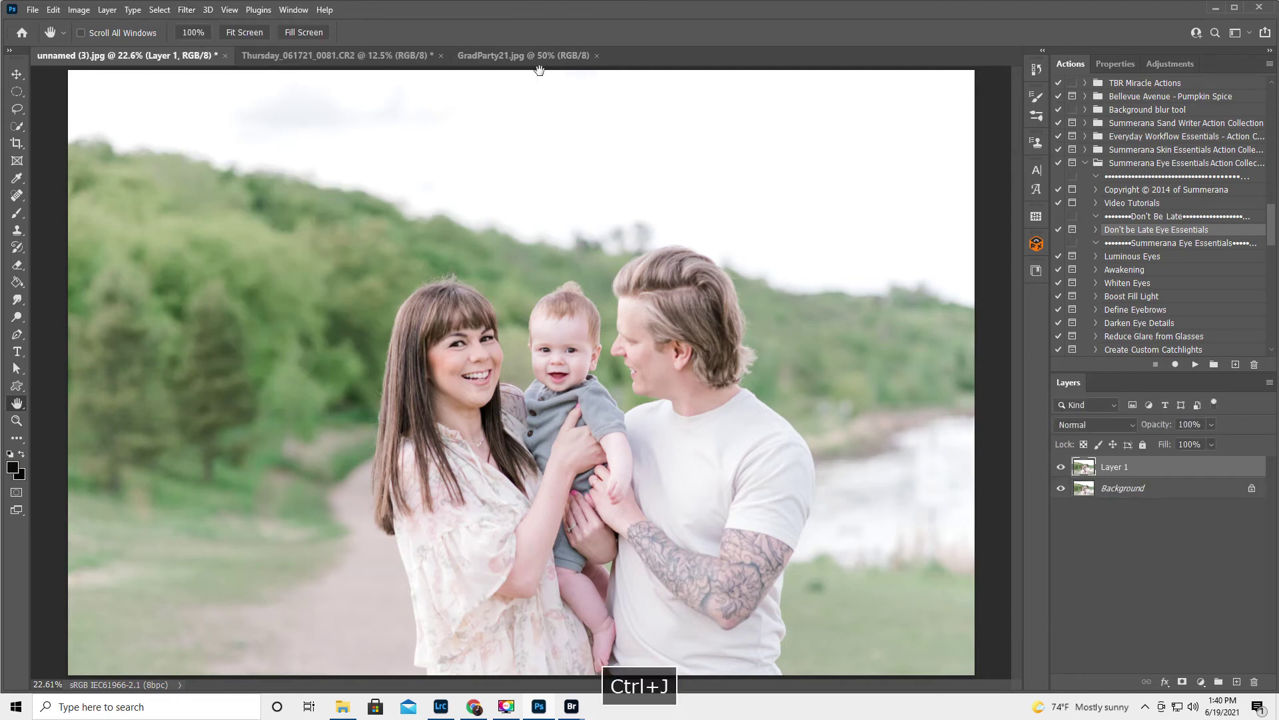
click(186, 10)
Open Liquify and paint a freeze mask over the woman's bangs and eye area
click(193, 134)
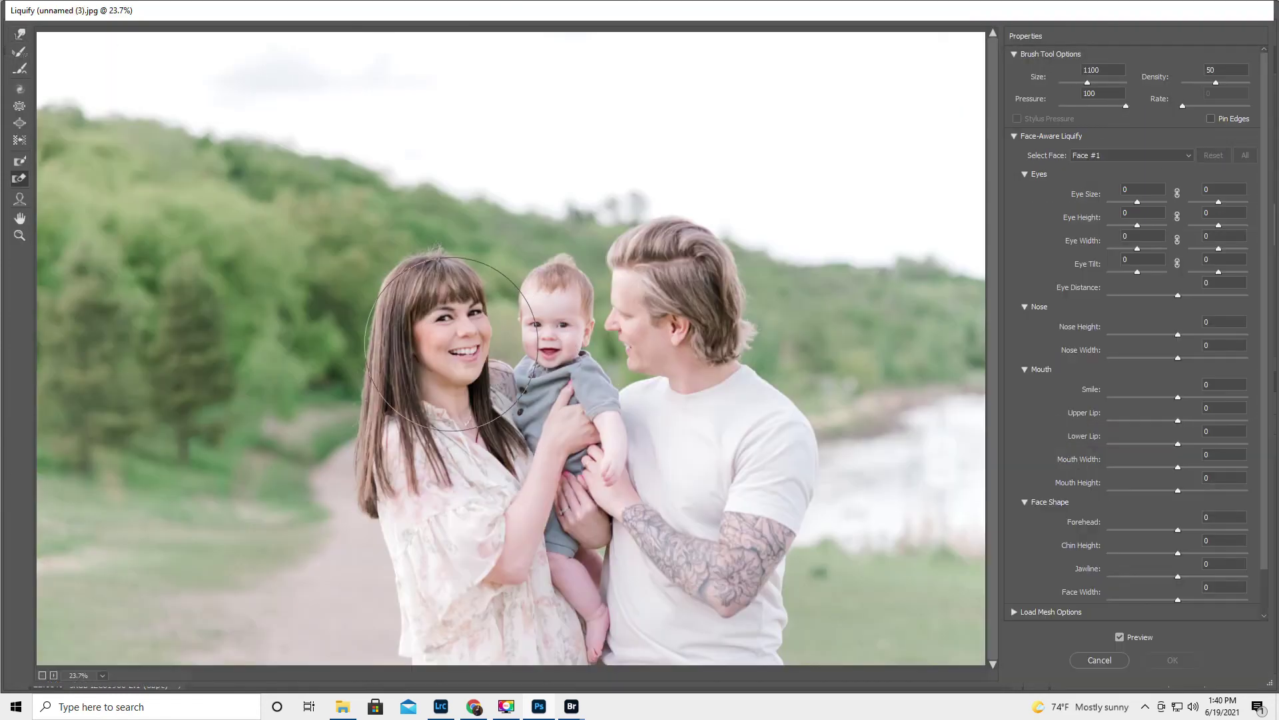
click(19, 160)
key(bracketright)
key(bracketright)
key(bracketright)
key(bracketright)
key(bracketright)
key(bracketright)
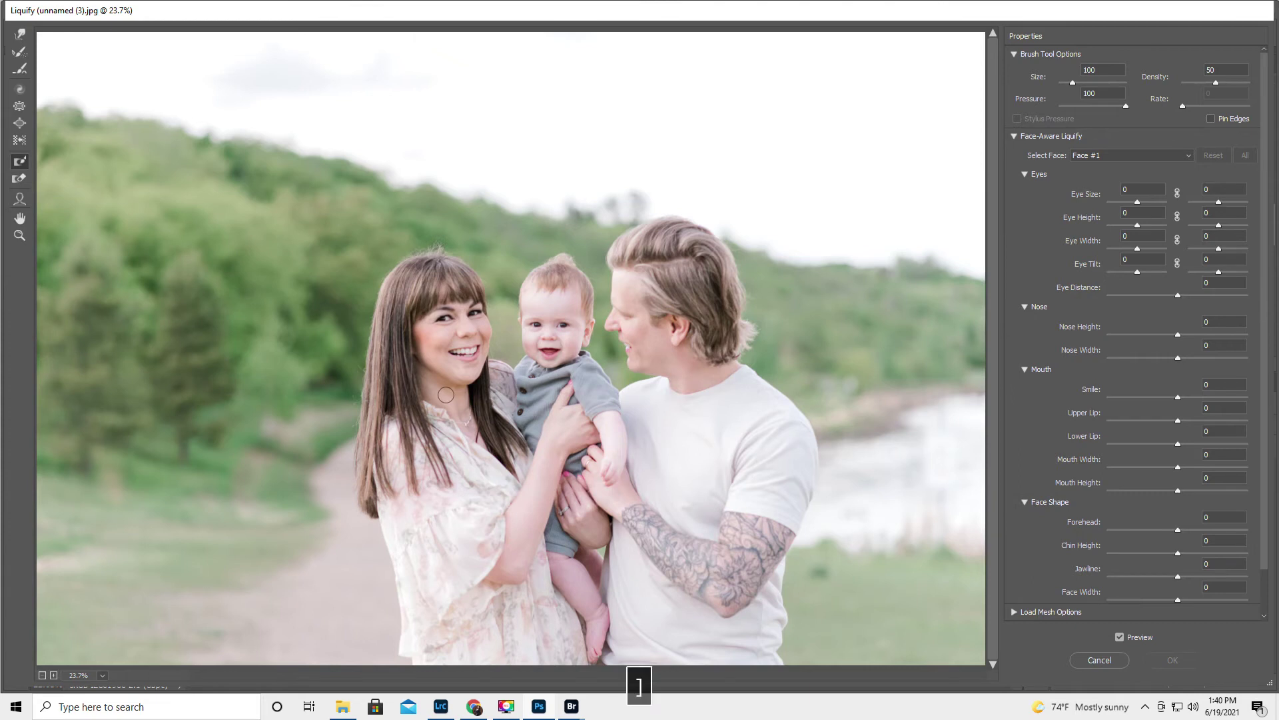
key(bracketright)
key(bracketleft)
key(bracketleft)
key(bracketleft)
key(bracketleft)
mouse_move(475, 318)
mouse_down()
mouse_move(453, 276)
mouse_move(414, 274)
mouse_move(377, 348)
mouse_move(413, 276)
mouse_move(402, 276)
mouse_move(447, 270)
mouse_move(460, 283)
mouse_up()
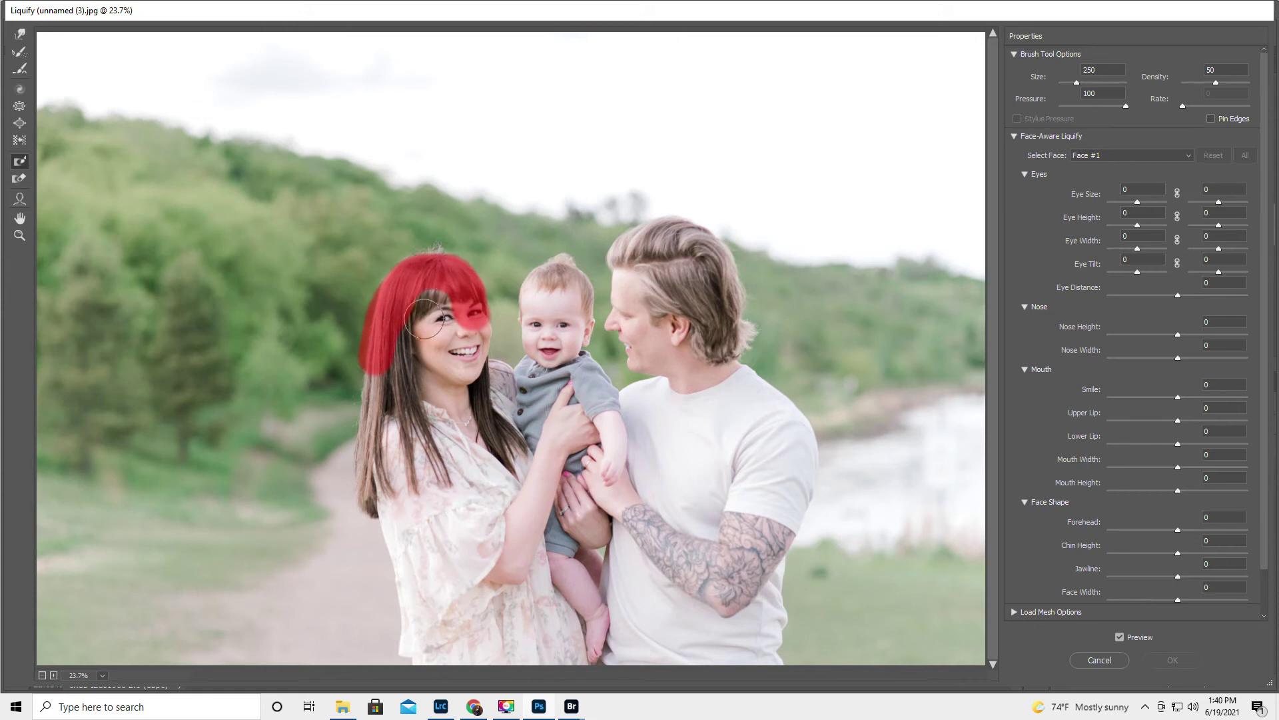
Smooth the flyaways with Forward Warp (size 500, pressure 47), then thaw the freeze mask
click(19, 35)
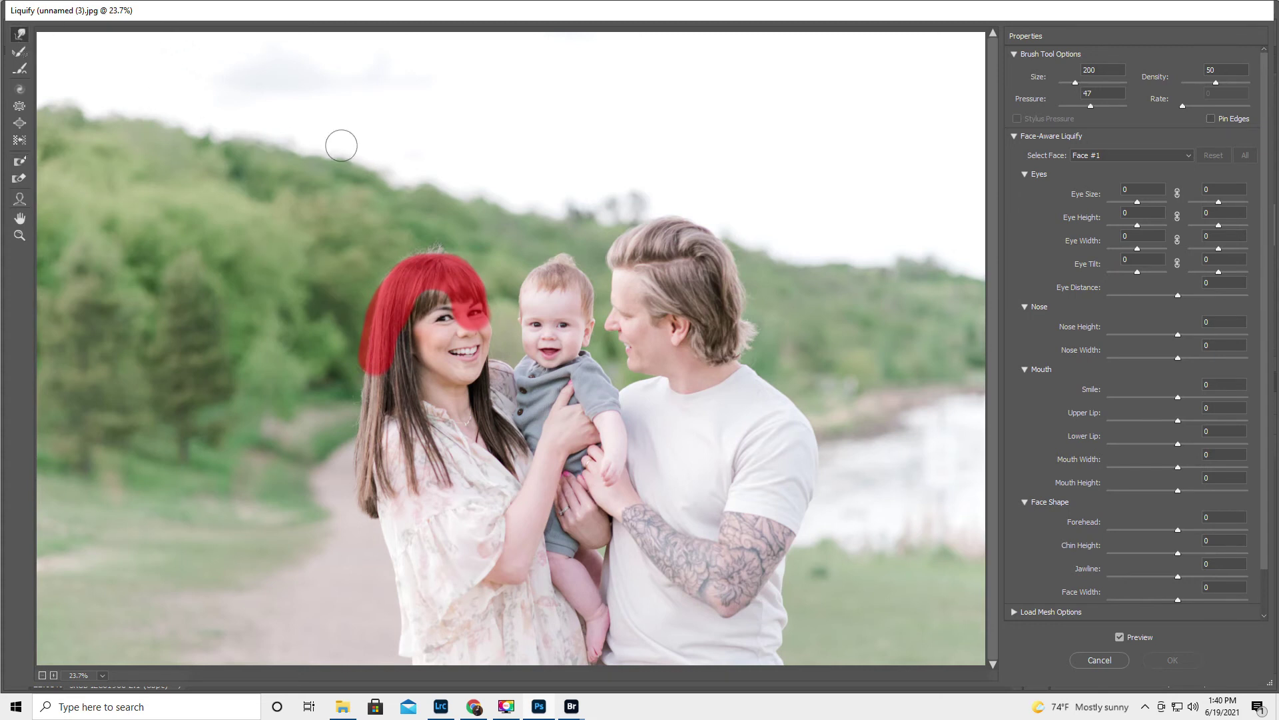
key(bracketright)
key(bracketright)
key(bracketright)
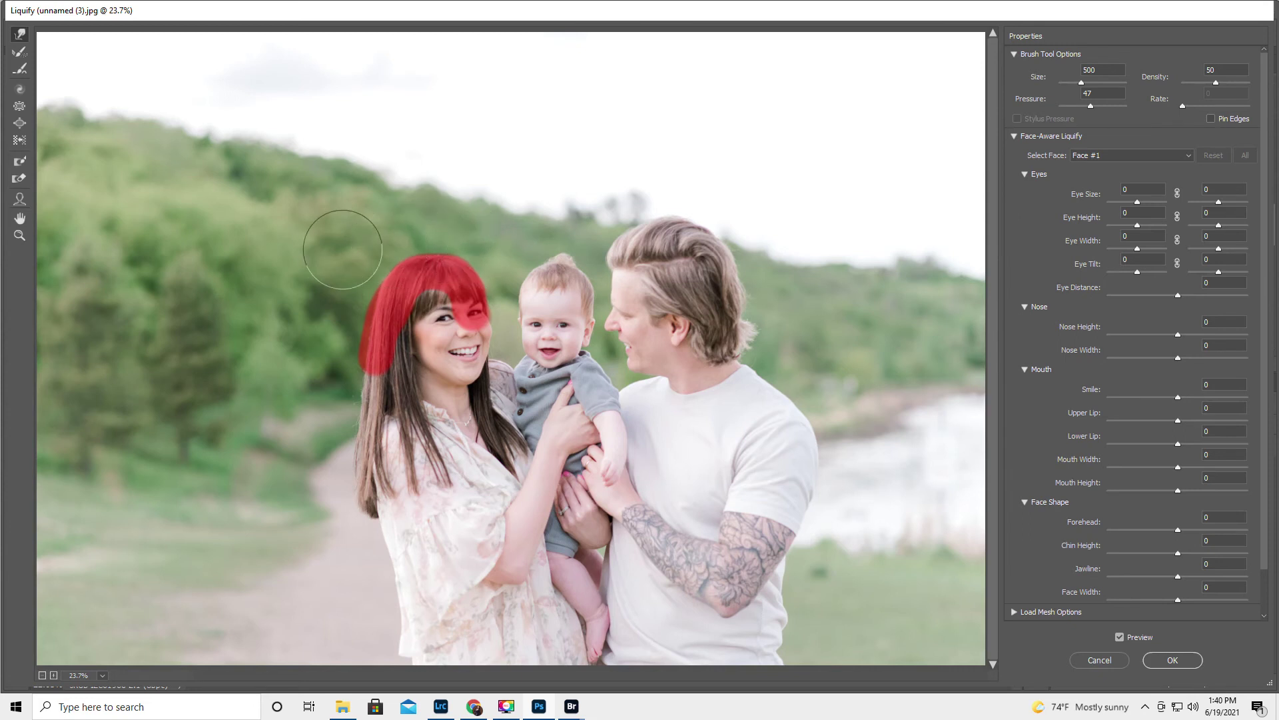
click(18, 179)
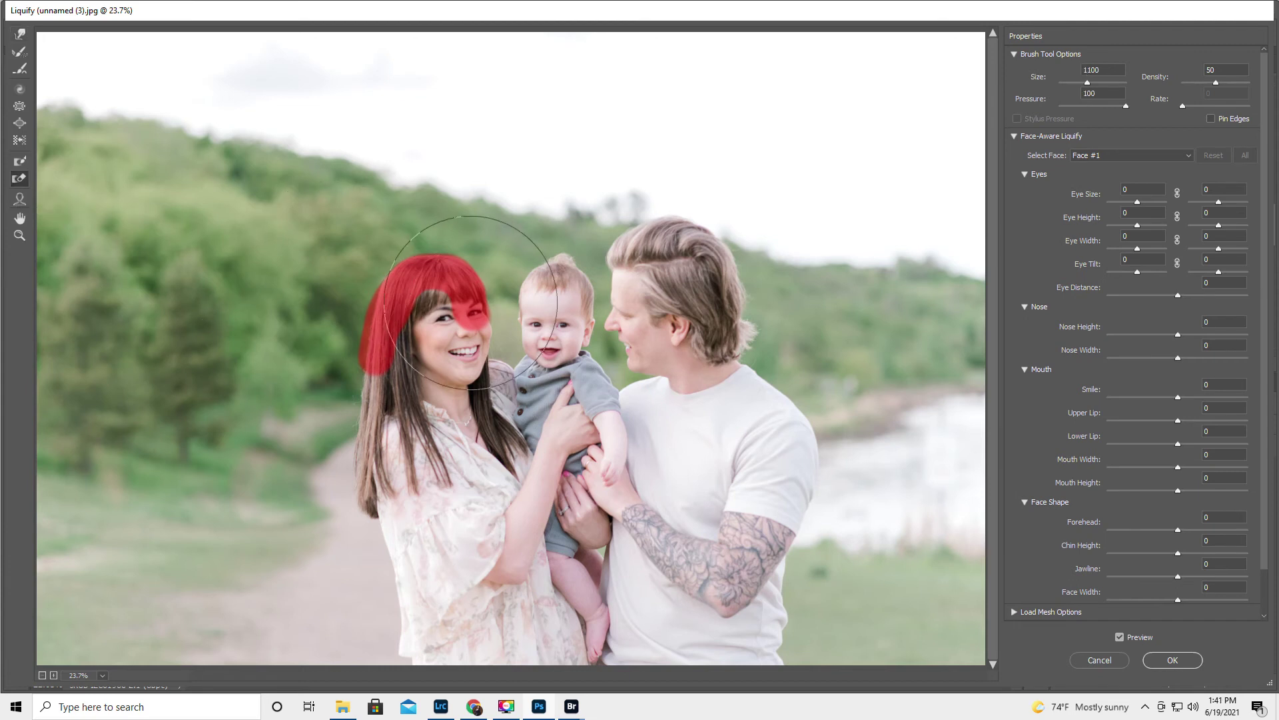
drag(314, 279, 467, 313)
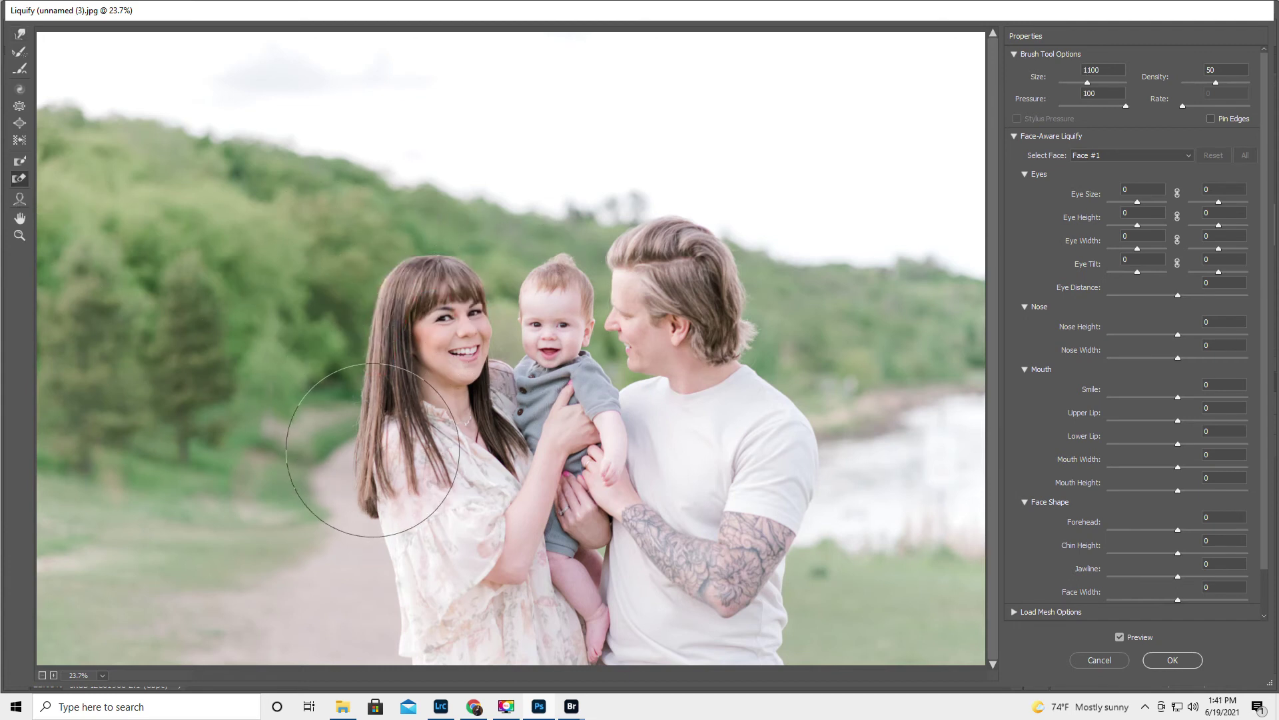
Compare before and after with Preview, touch up with Forward Warp, and apply Liquify
click(1119, 638)
click(1120, 638)
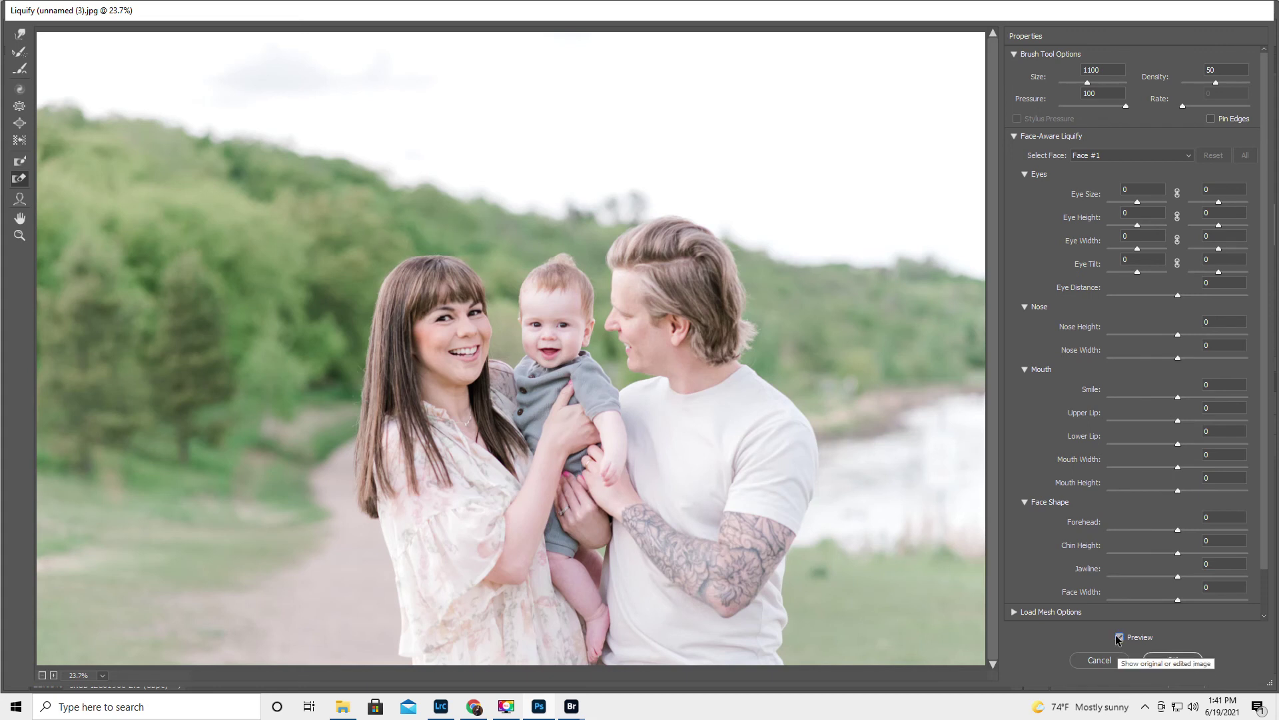
click(1120, 638)
click(1119, 638)
click(1120, 638)
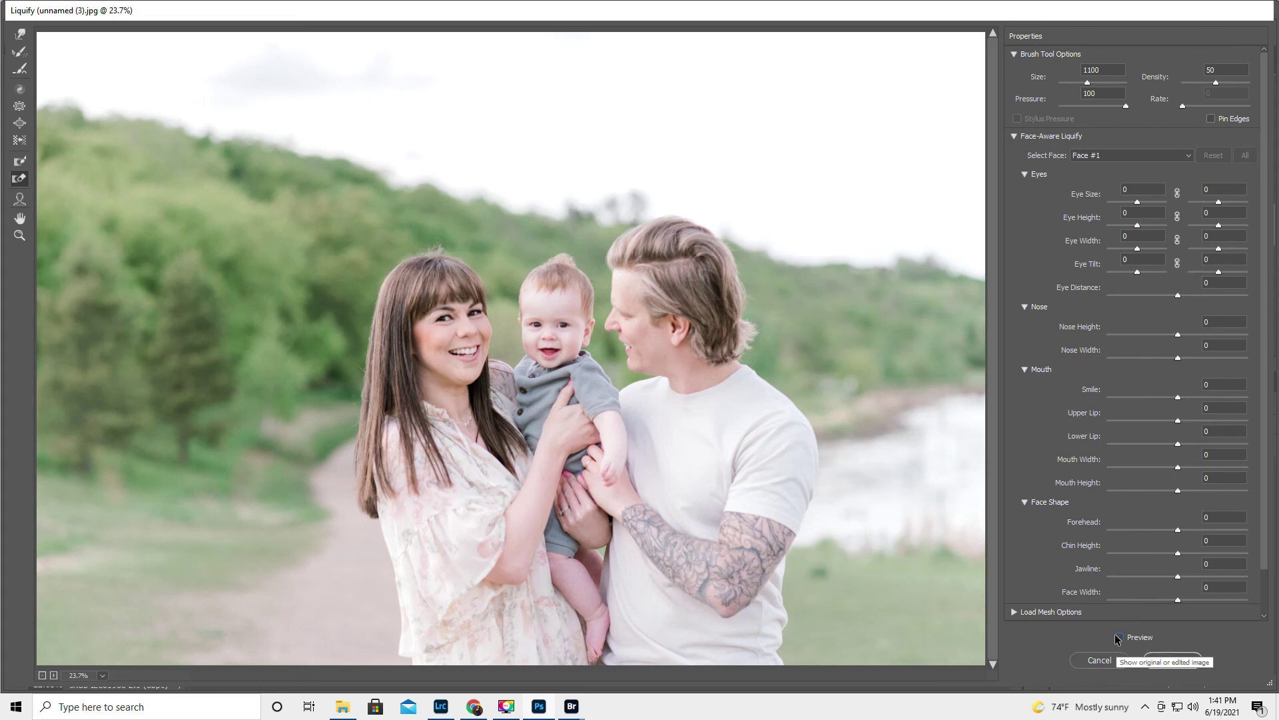
click(1120, 637)
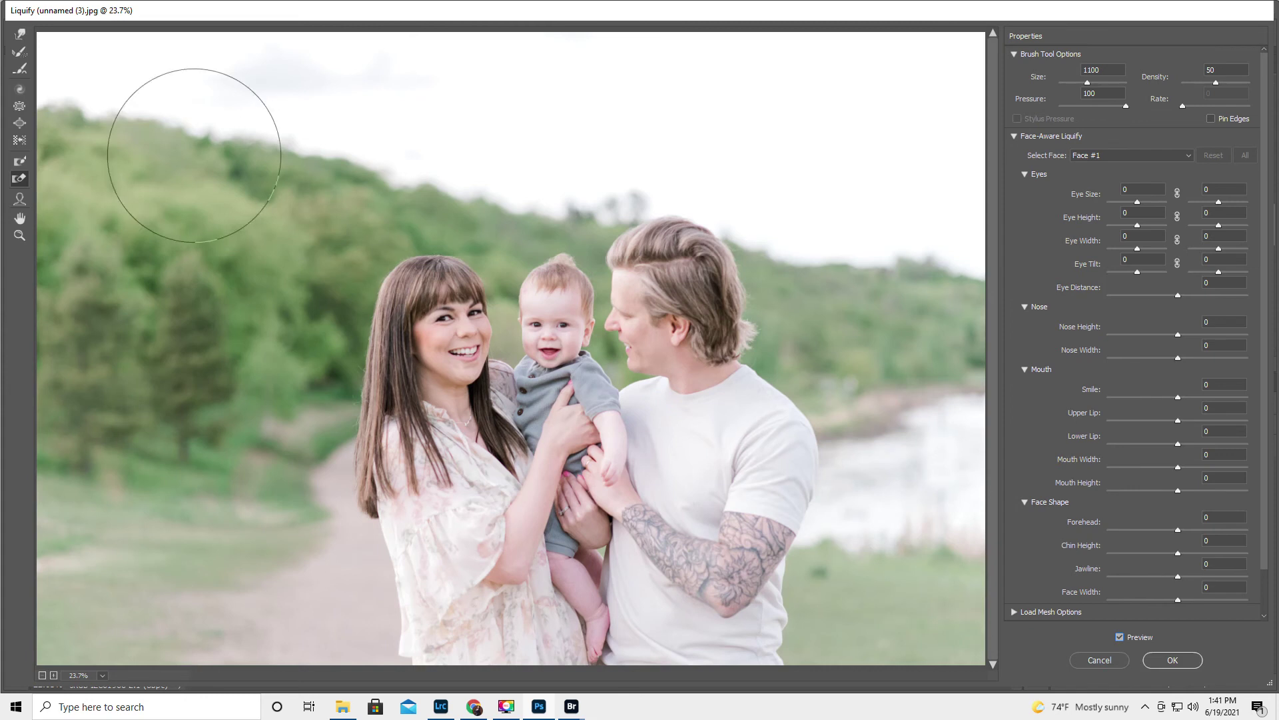
click(21, 35)
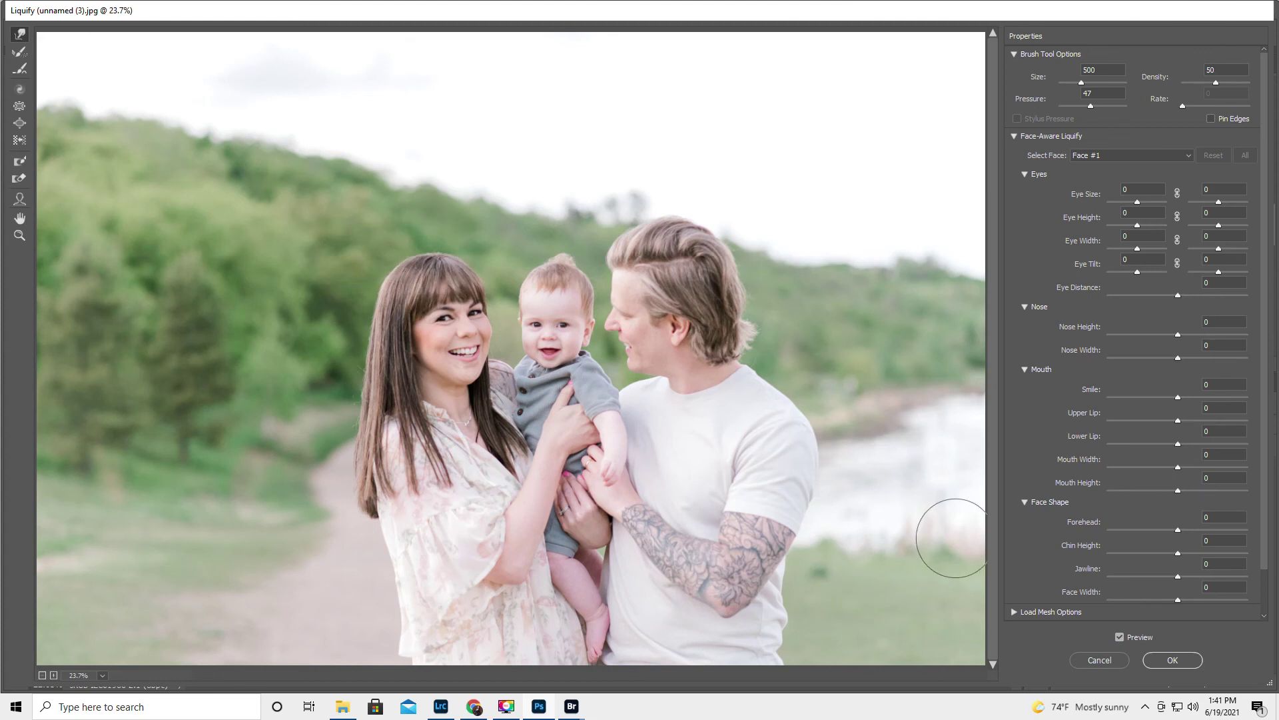
click(1120, 637)
click(1120, 637)
click(1173, 660)
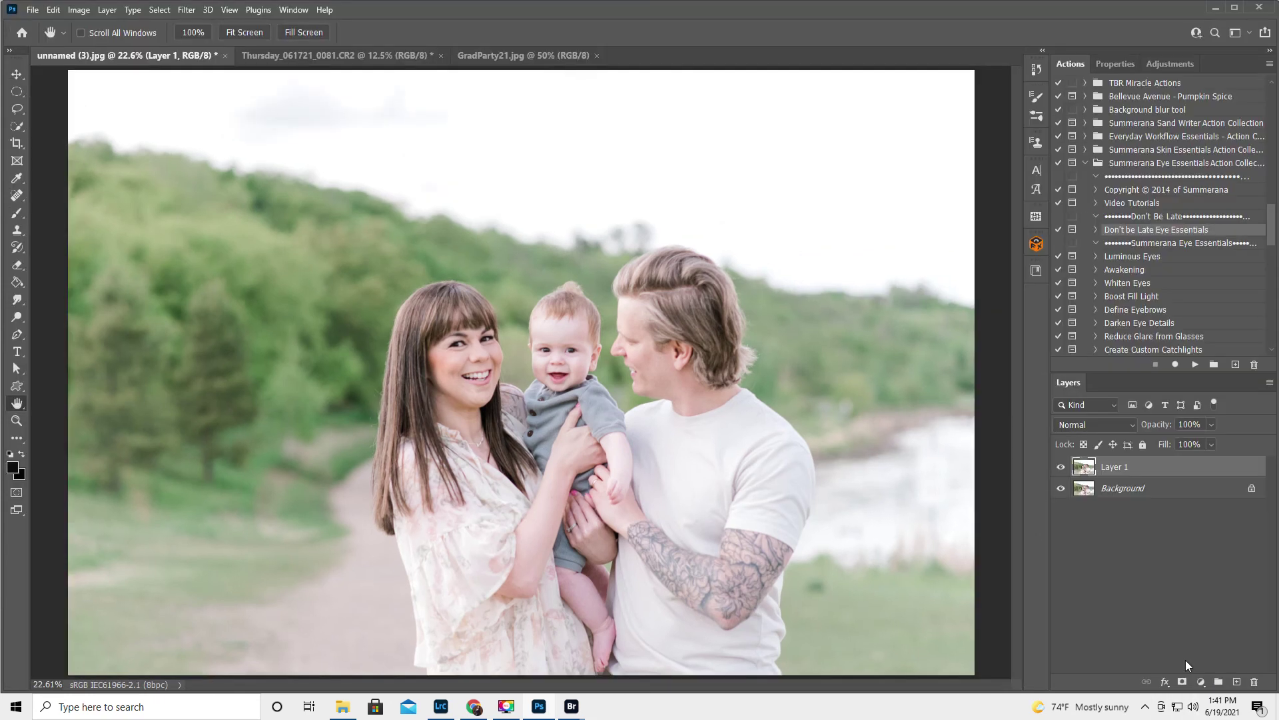